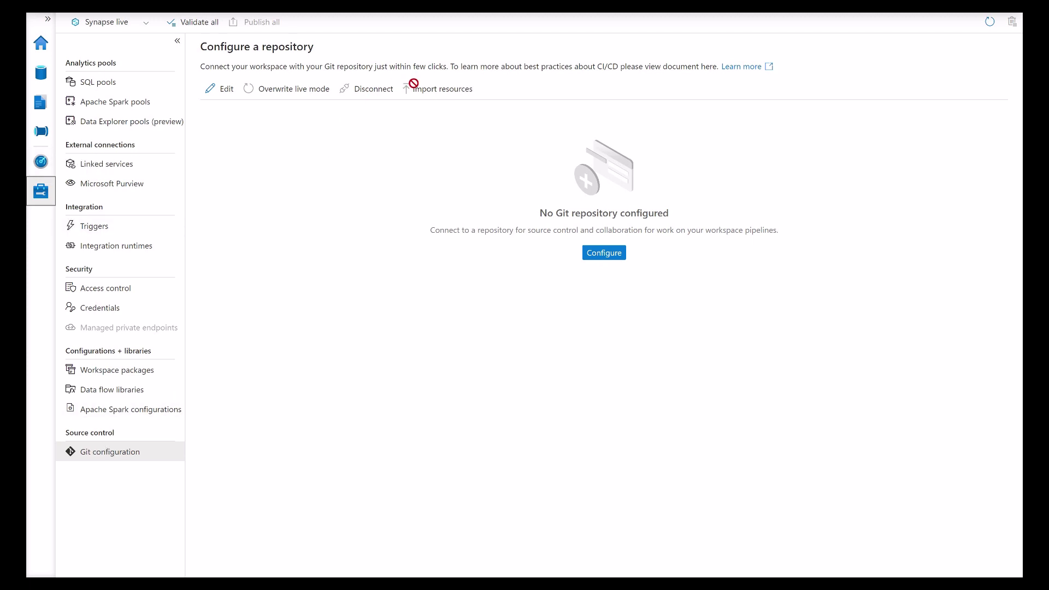
Step: Start configuring a Git repository for the workspace with type Azure DevOps Git and the default Azure Active Directory
{"action": "left_click", "coordinate": [606, 254]}
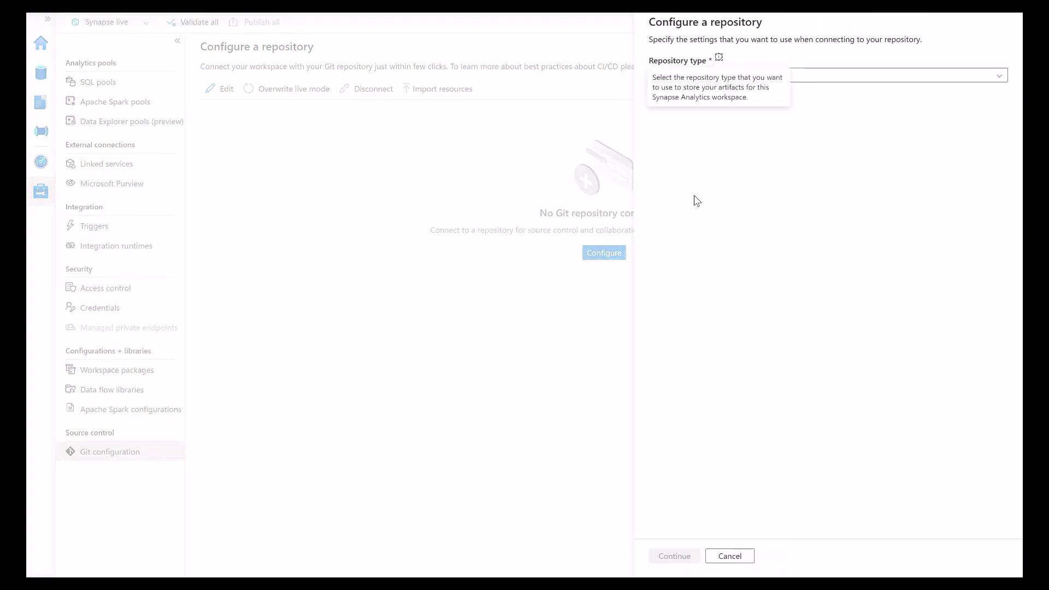
{"action": "left_click", "coordinate": [973, 80]}
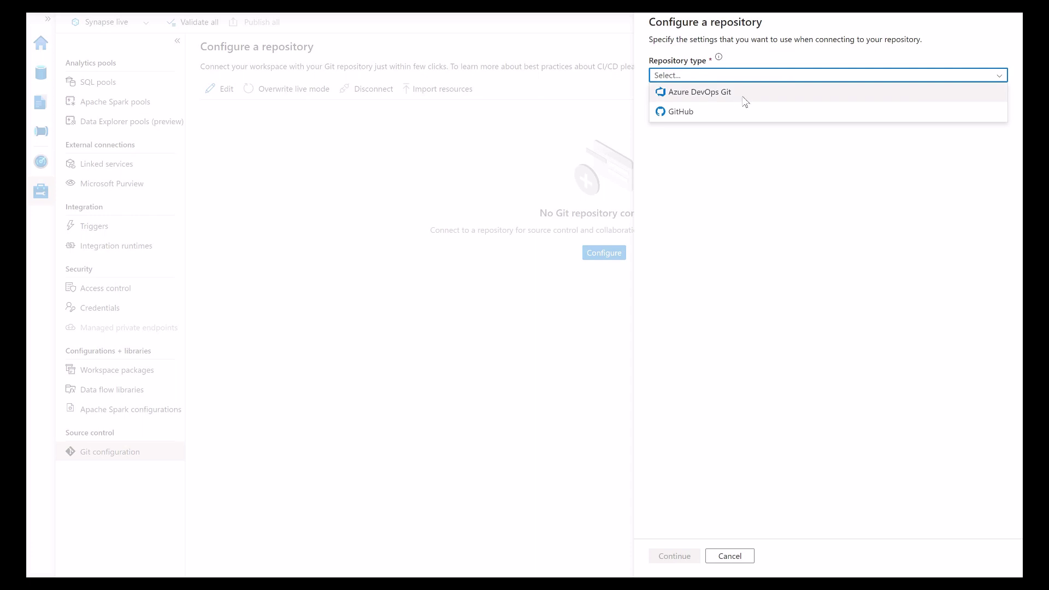
{"action": "left_click", "coordinate": [744, 98]}
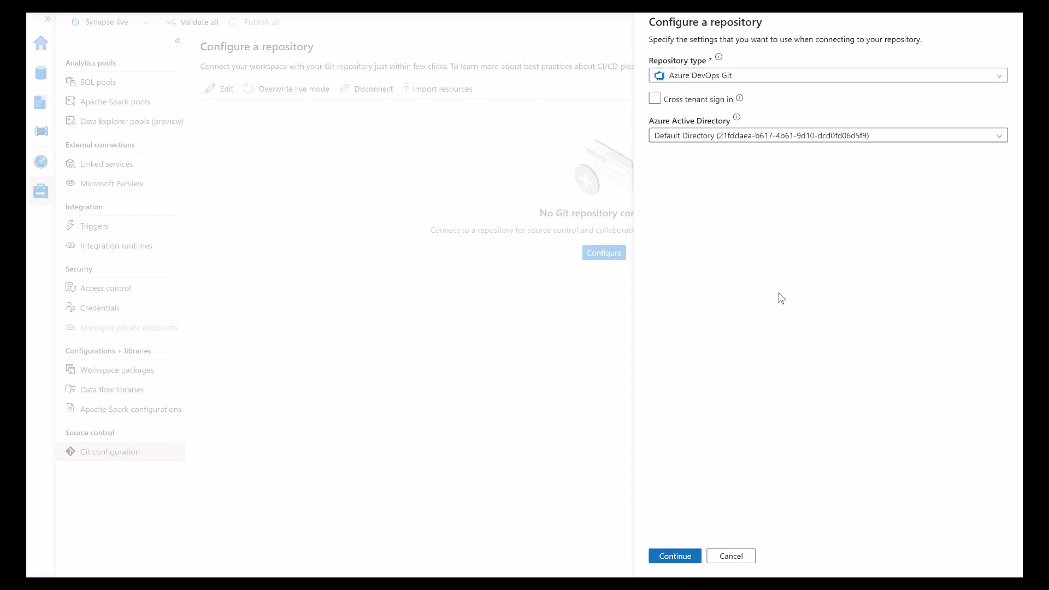
{"action": "left_click", "coordinate": [675, 557]}
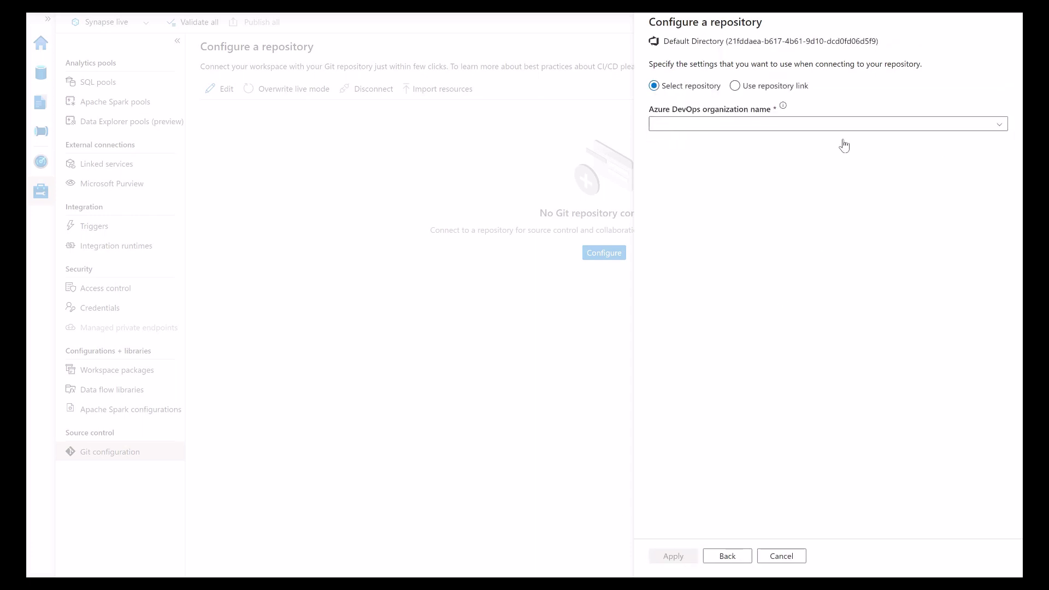
Step: Choose the organization mySynapse-CICD, the project ProjSynapseCICD and the repository myrepository for the Git connection
{"action": "left_click", "coordinate": [822, 125]}
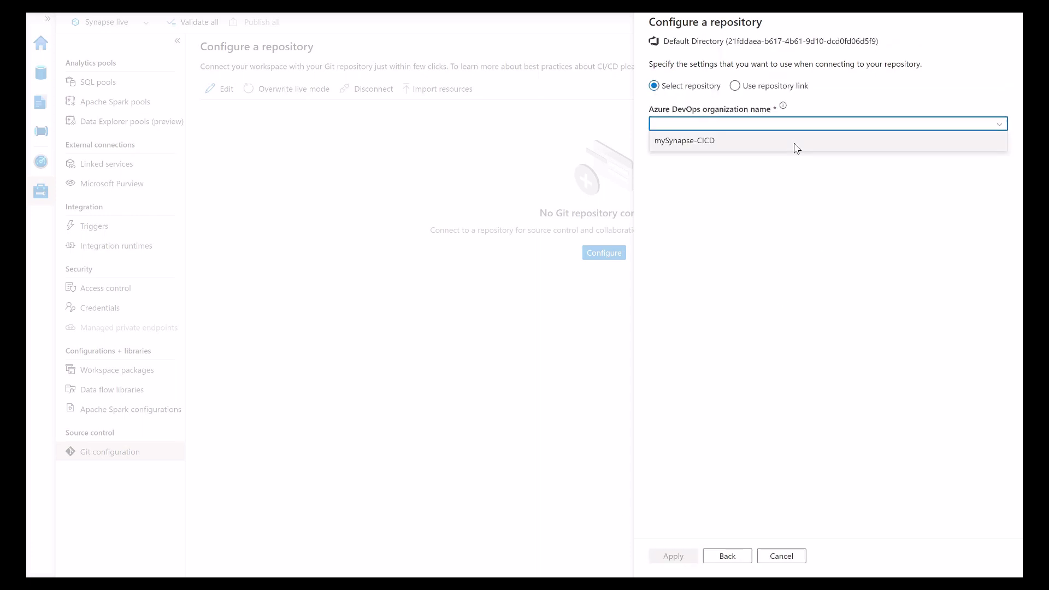
{"action": "left_click", "coordinate": [798, 146]}
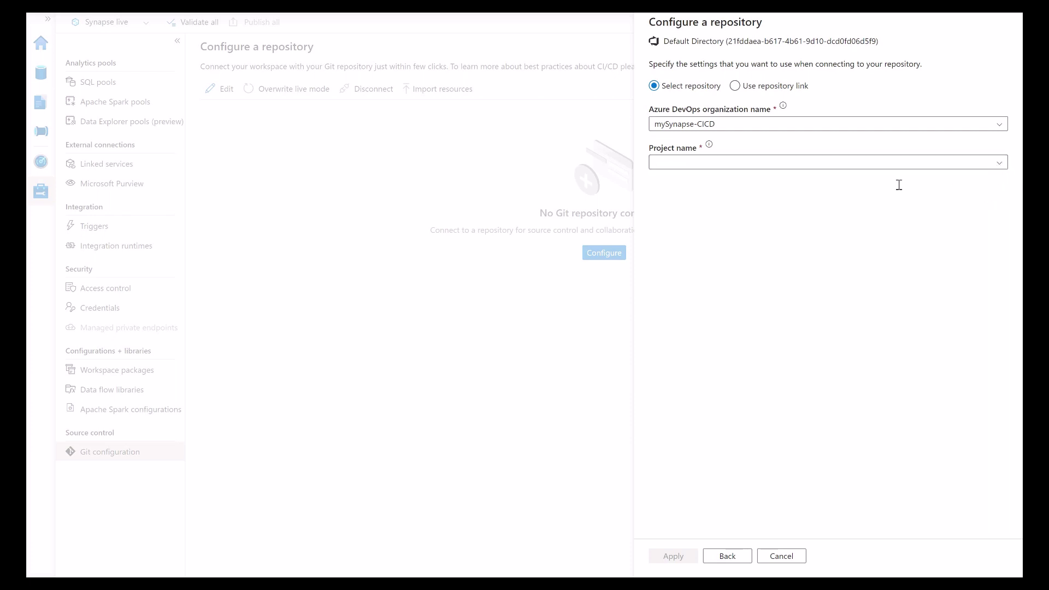
{"action": "left_click", "coordinate": [896, 163]}
{"action": "left_click", "coordinate": [831, 202]}
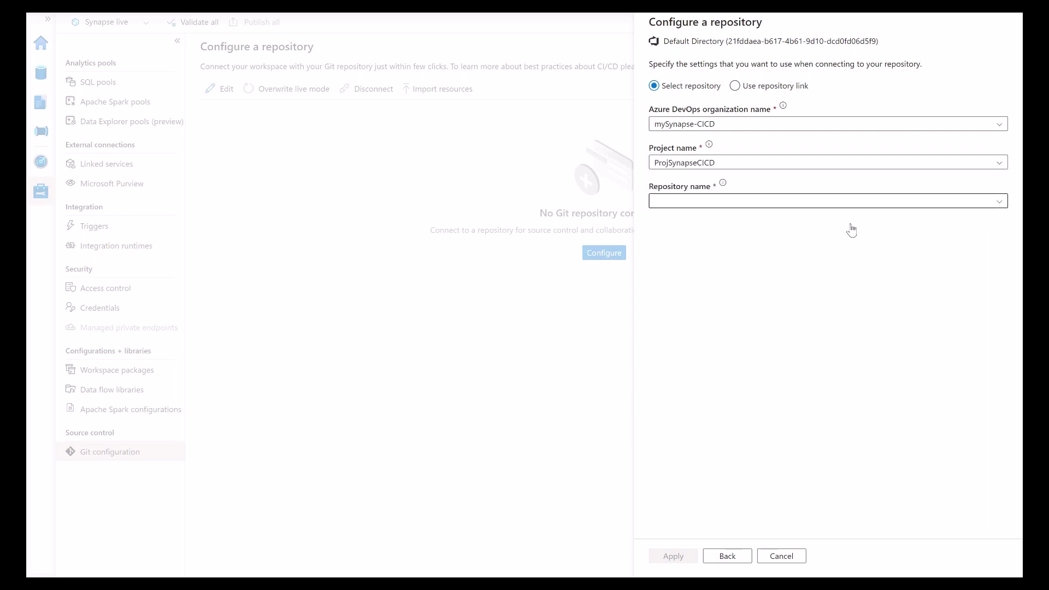
{"action": "left_click", "coordinate": [776, 218]}
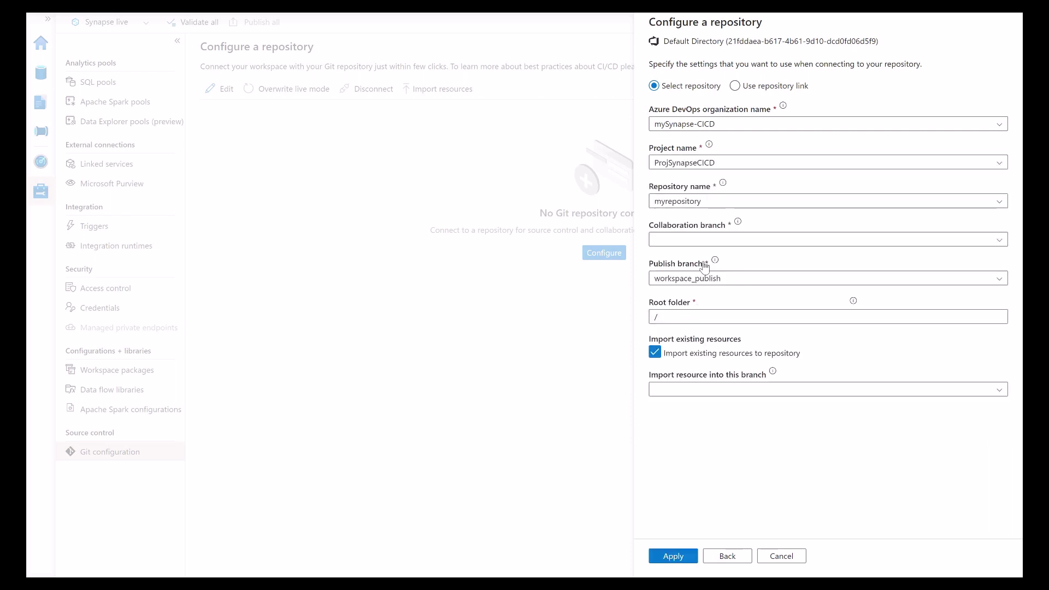
Step: Set the collaboration branch to main, turn off importing existing resources to the repository, and apply the configuration
{"action": "left_click", "coordinate": [704, 245]}
{"action": "left_click", "coordinate": [683, 273]}
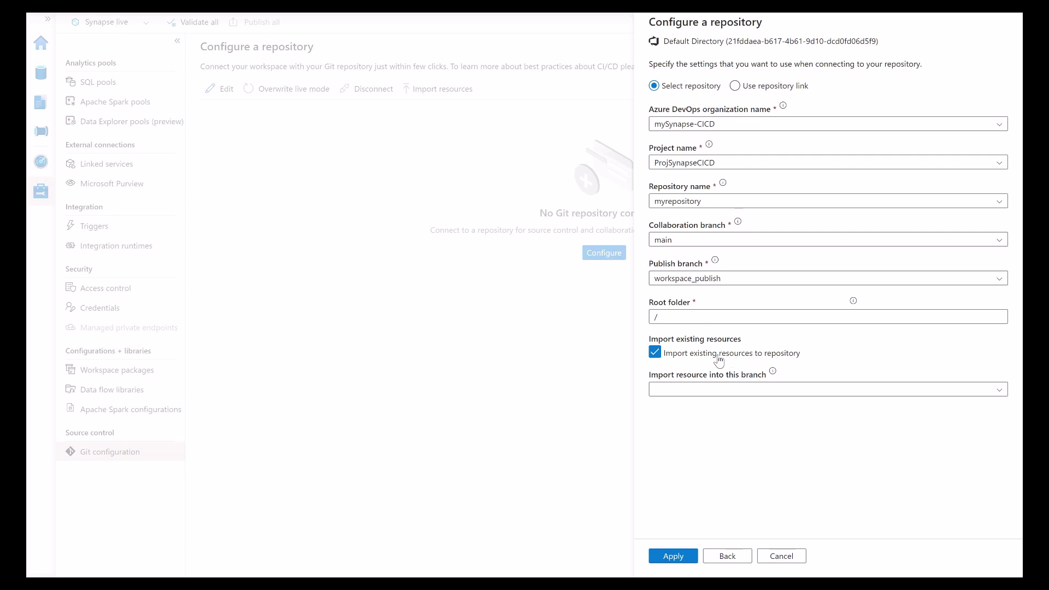
{"action": "left_click", "coordinate": [689, 390]}
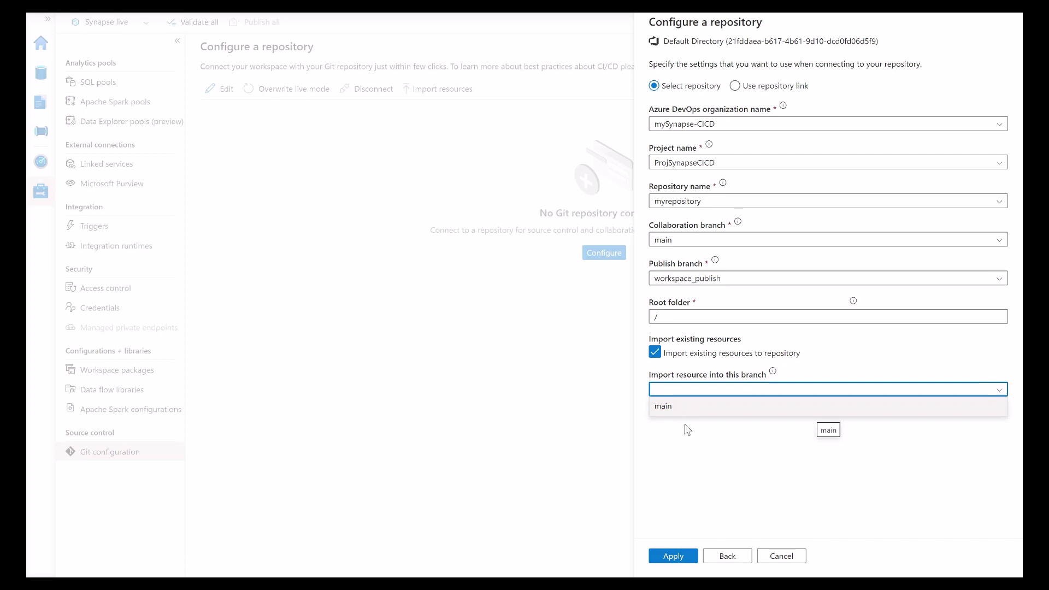
{"action": "left_click", "coordinate": [687, 429]}
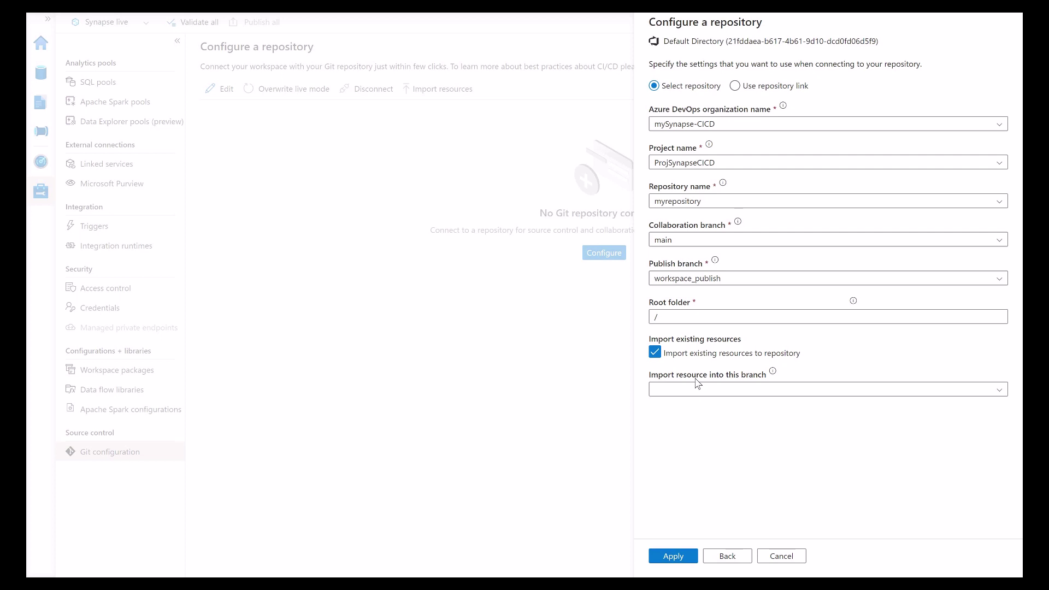
{"action": "left_click", "coordinate": [682, 356]}
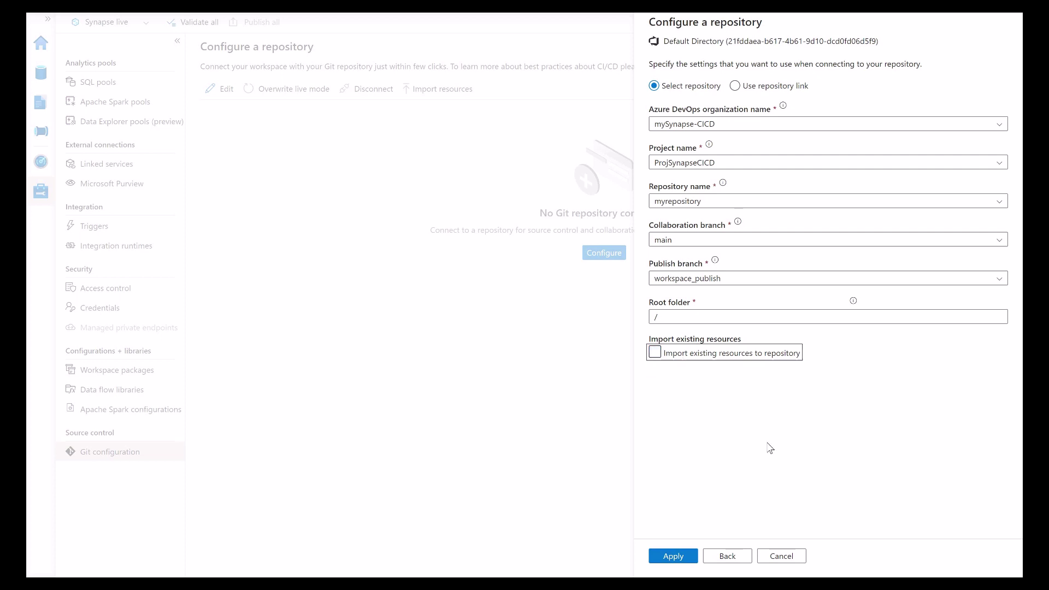
{"action": "left_click", "coordinate": [674, 556]}
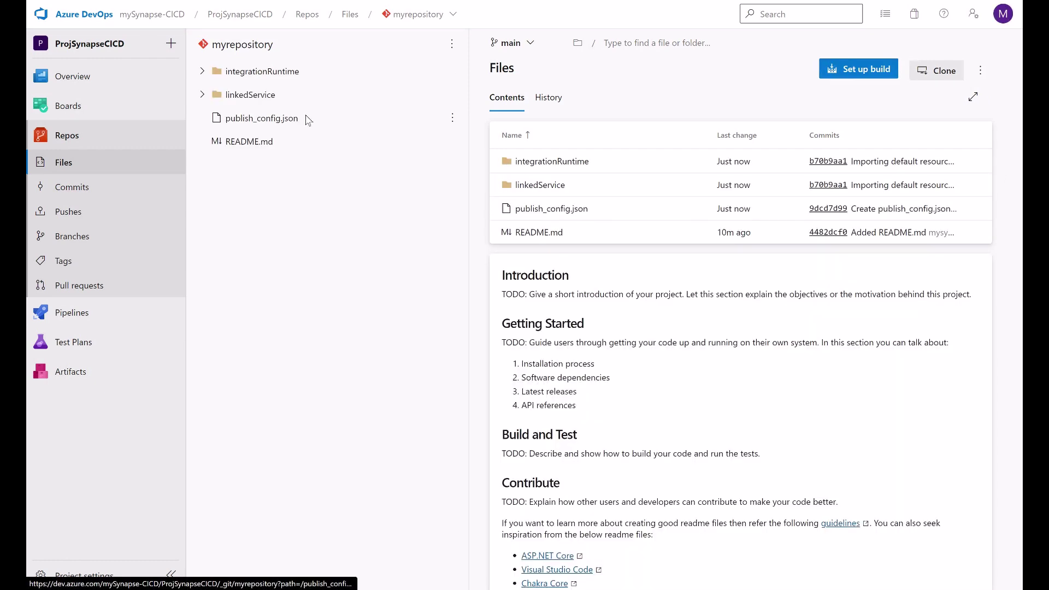
Step: Look over the files of myrepository in Azure DevOps, and save the existing main branch as the working branch in Synapse Studio
{"action": "left_click", "coordinate": [202, 71]}
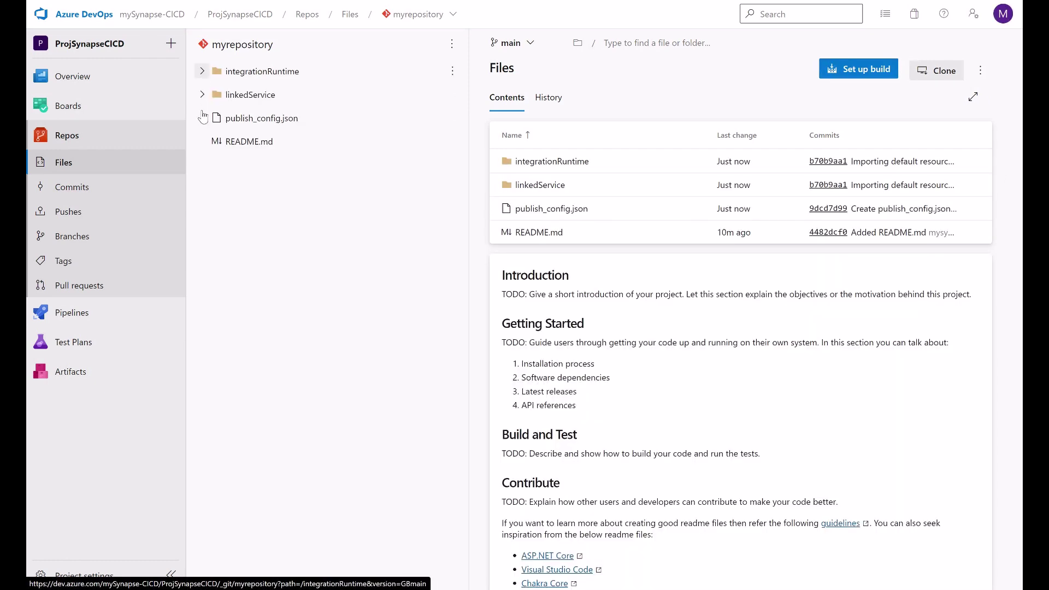
{"action": "left_click", "coordinate": [202, 118]}
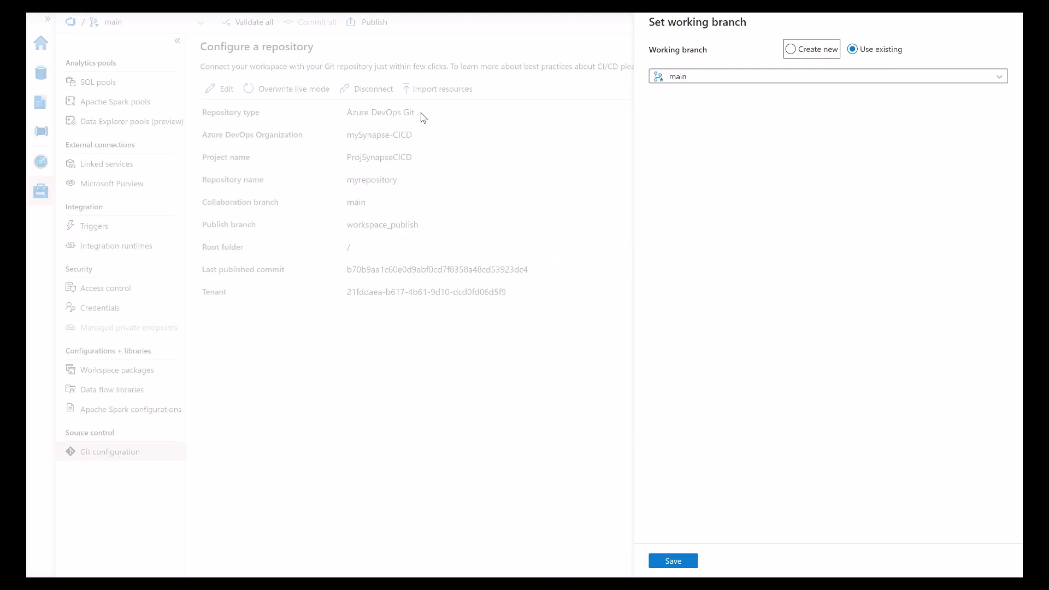
{"action": "left_click", "coordinate": [673, 562]}
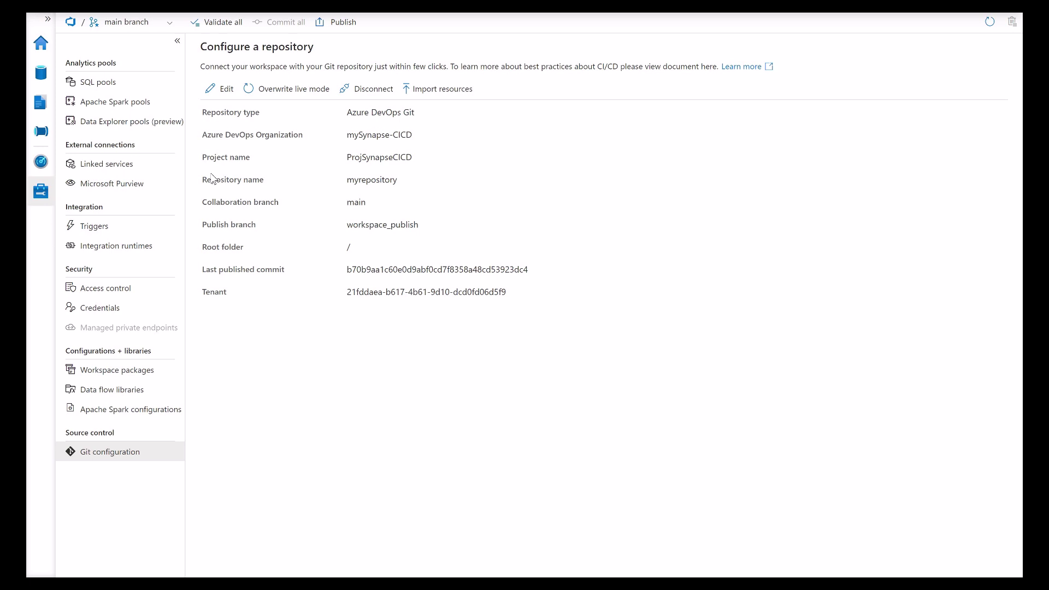
Step: Switch the workspace from the main branch to Synapse live mode and check its SQL scripts and the LS_ADLS2 linked service
{"action": "left_click", "coordinate": [42, 105]}
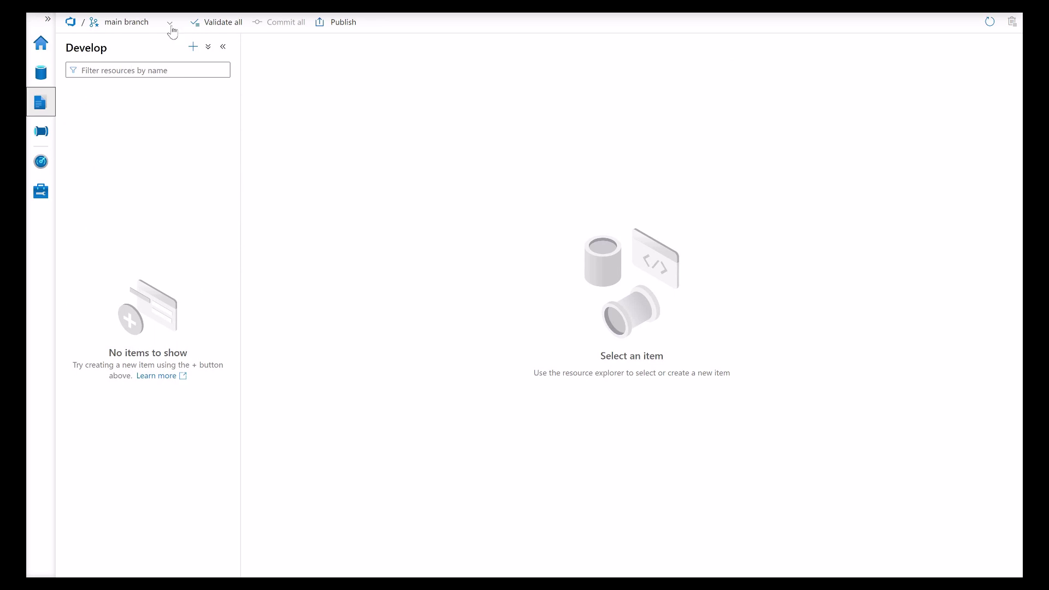
{"action": "left_click", "coordinate": [129, 145]}
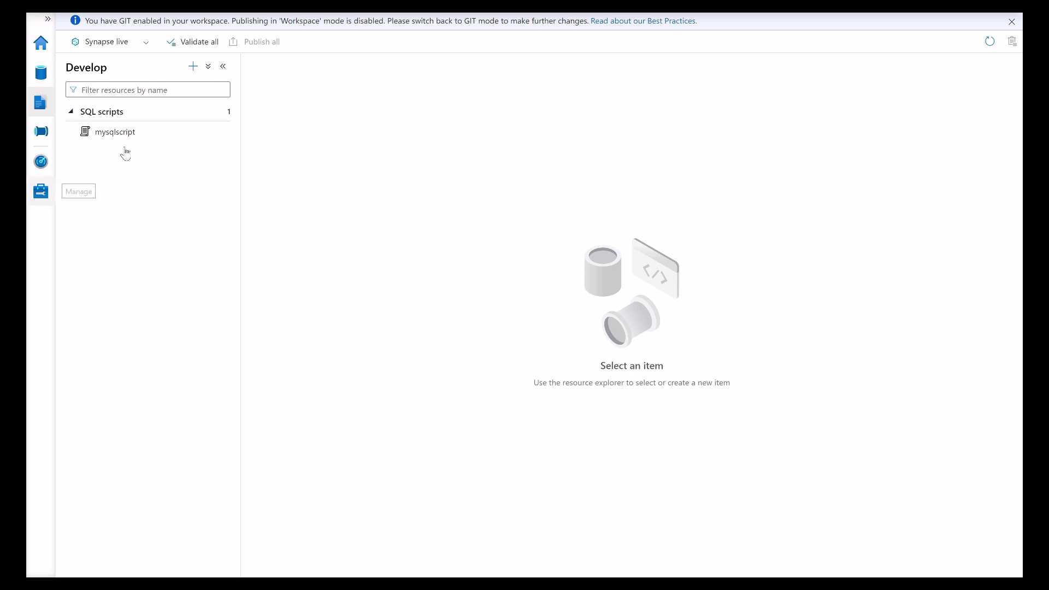
{"action": "left_click", "coordinate": [41, 191]}
{"action": "left_click", "coordinate": [103, 186]}
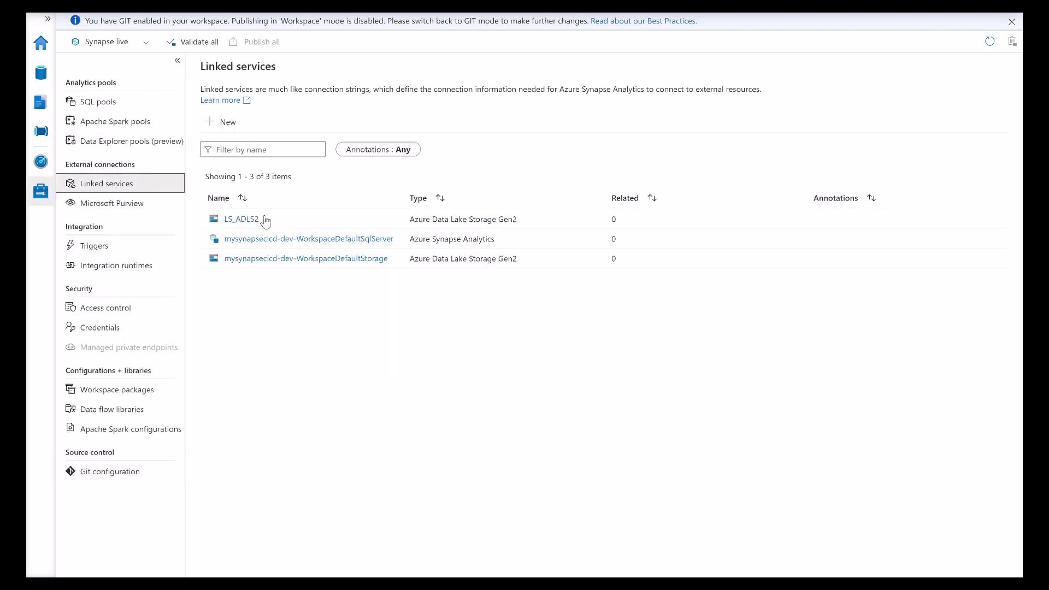
{"action": "left_click_drag", "start_coordinate": [261, 220], "coordinate": [223, 220]}
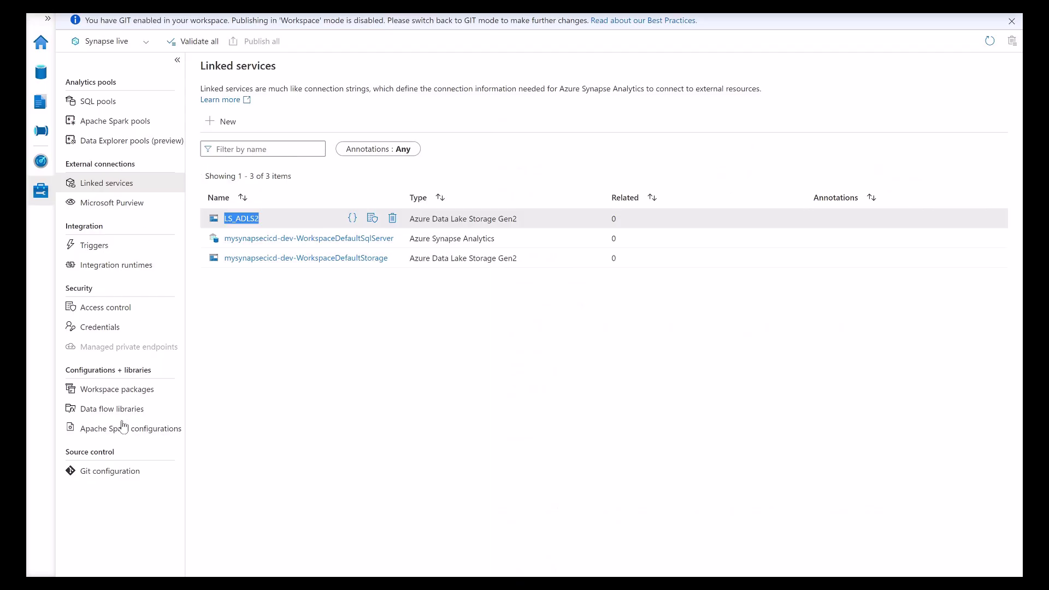
Step: Import the existing live resources into the repository's main branch from the Git configuration
{"action": "left_click", "coordinate": [106, 474]}
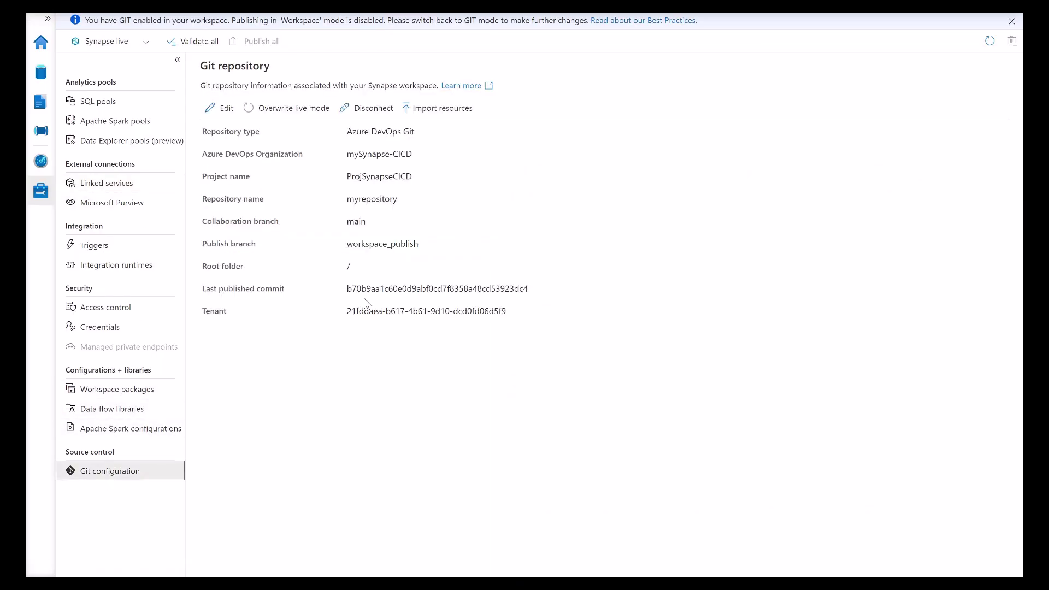
{"action": "left_click", "coordinate": [446, 113]}
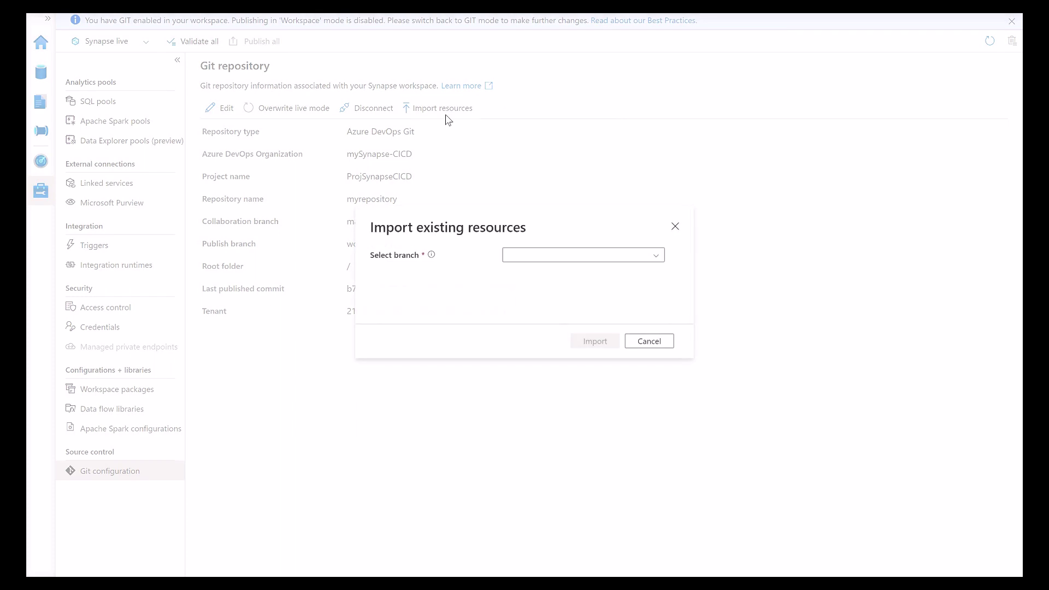
{"action": "left_click", "coordinate": [655, 261]}
{"action": "left_click", "coordinate": [529, 273]}
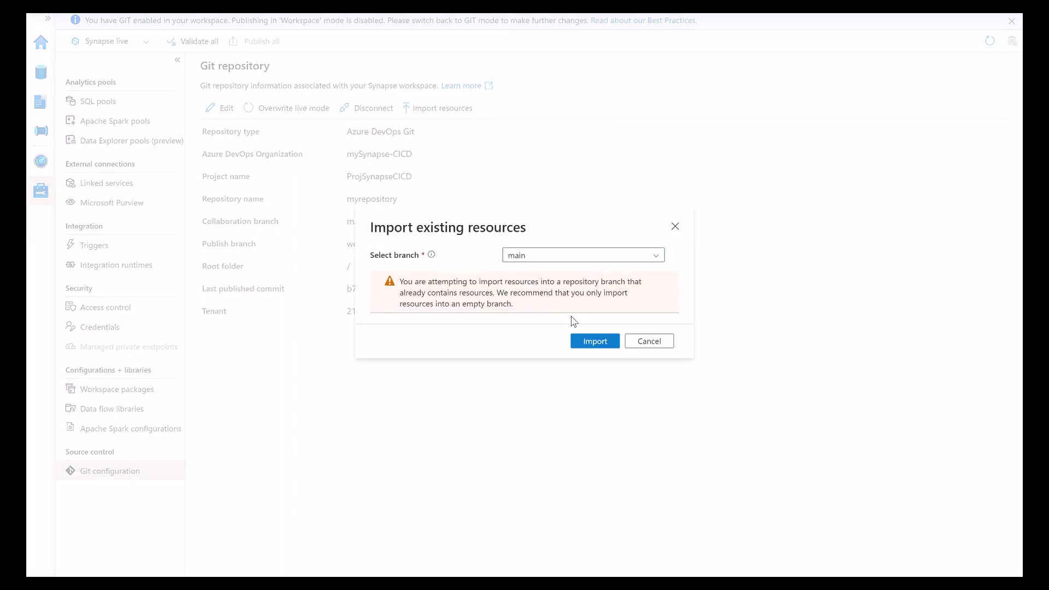
{"action": "left_click", "coordinate": [595, 345]}
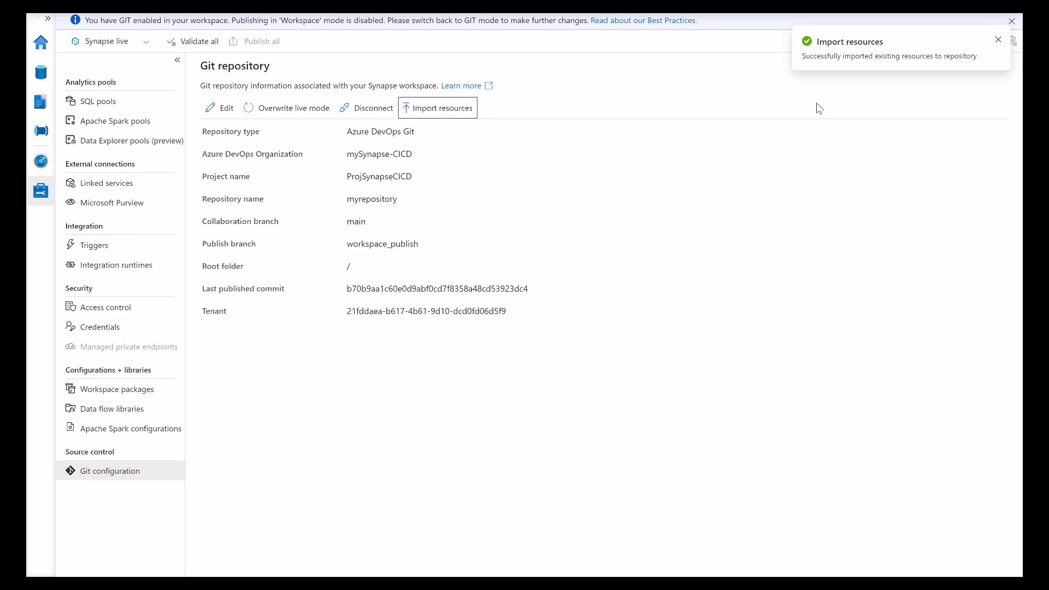
{"action": "left_click_drag", "start_coordinate": [806, 56], "coordinate": [977, 56]}
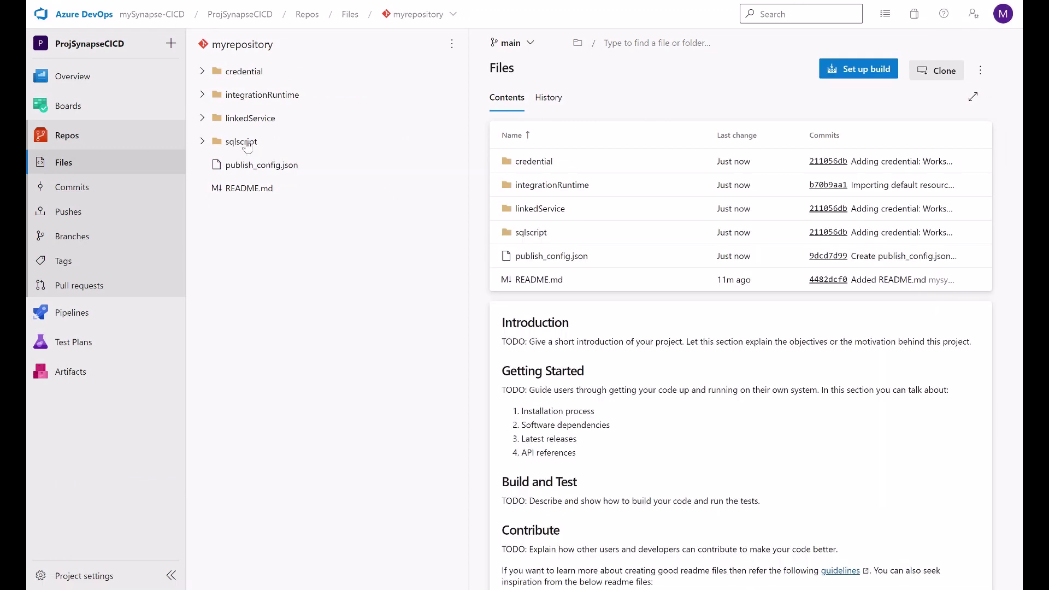
Step: Examine the contents of the sqlscript and linkedService folders of myrepository in Azure DevOps
{"action": "left_click", "coordinate": [202, 142]}
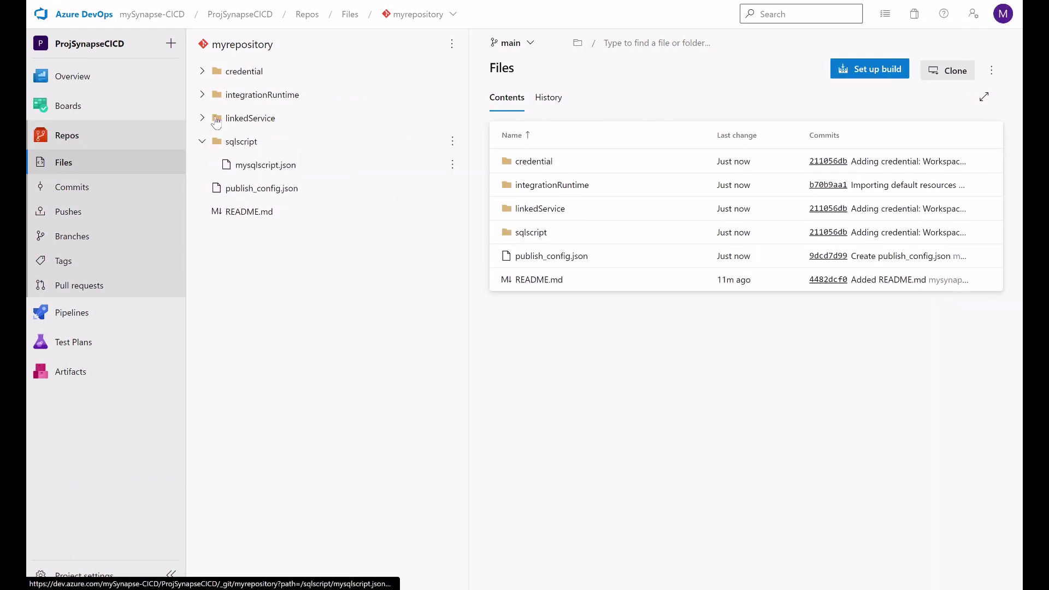
{"action": "left_click", "coordinate": [203, 118]}
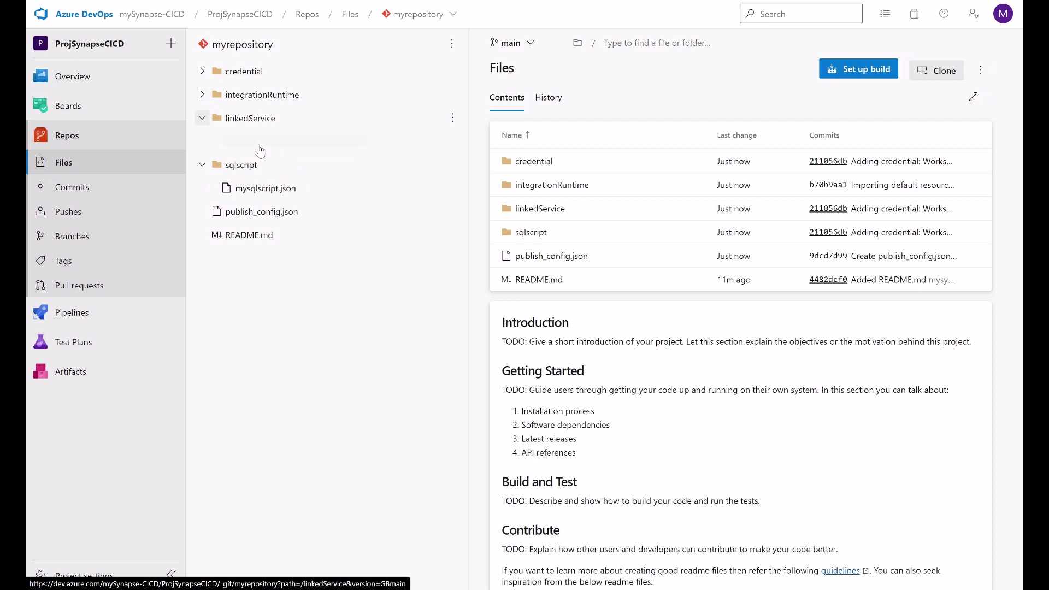
{"action": "left_click", "coordinate": [304, 143]}
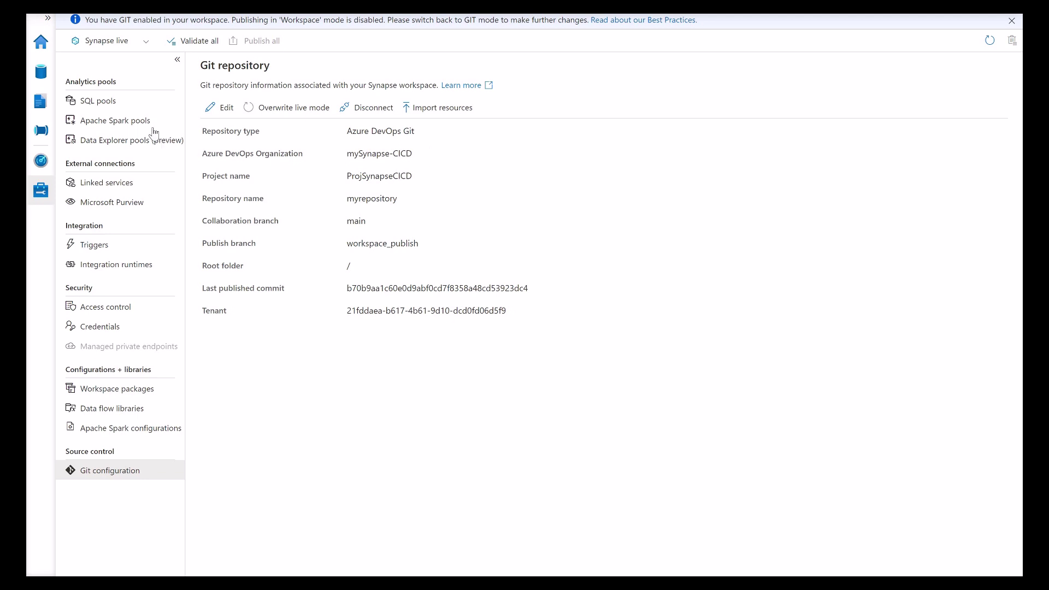
Step: Create a new lake database in the Synapse live workspace and name it mylakedatabase
{"action": "left_click", "coordinate": [41, 76]}
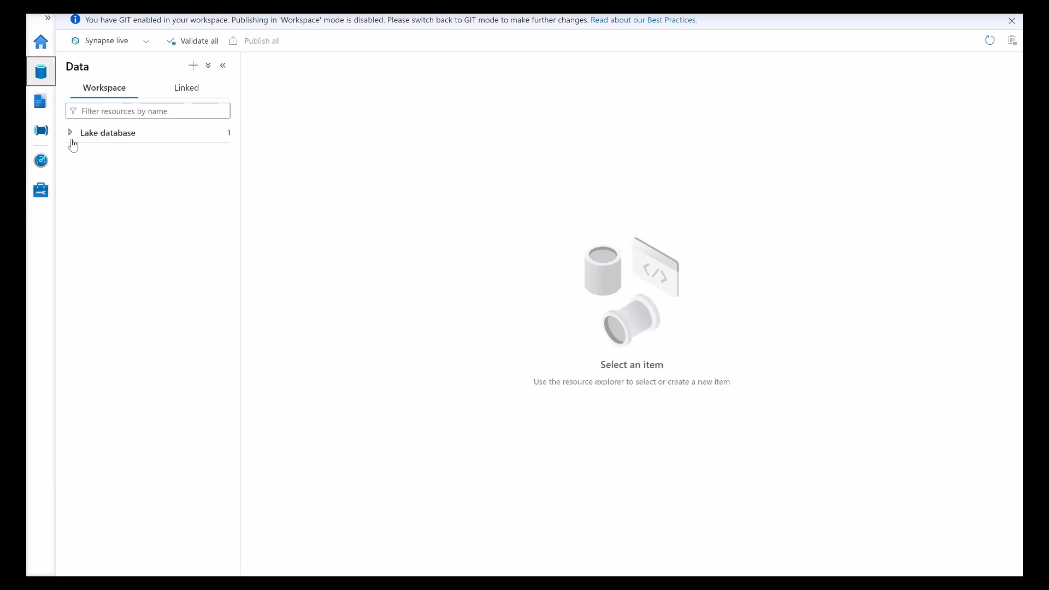
{"action": "left_click", "coordinate": [70, 134]}
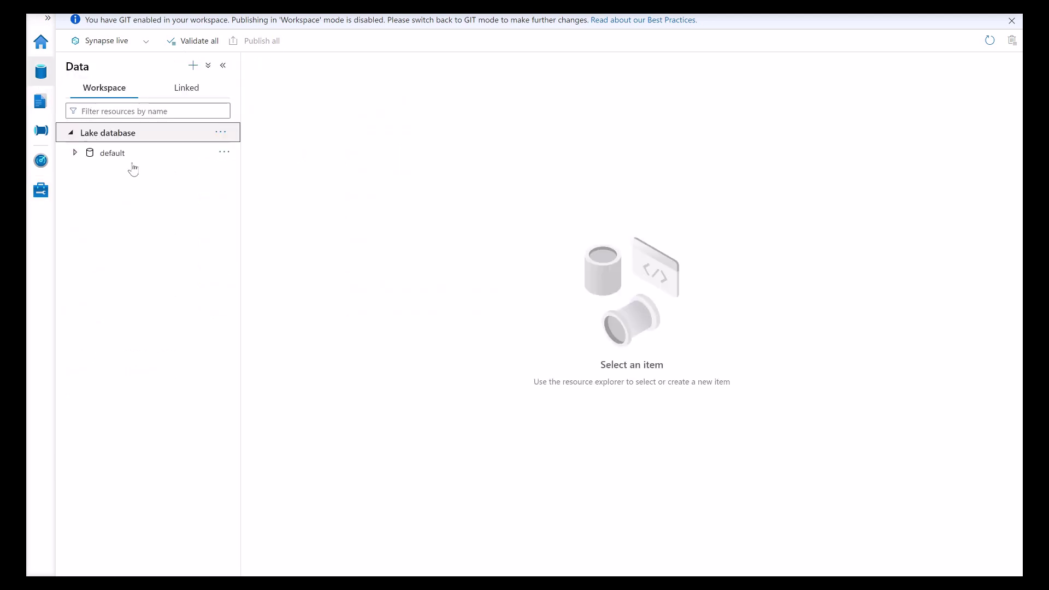
{"action": "left_click", "coordinate": [193, 66]}
{"action": "left_click", "coordinate": [218, 123]}
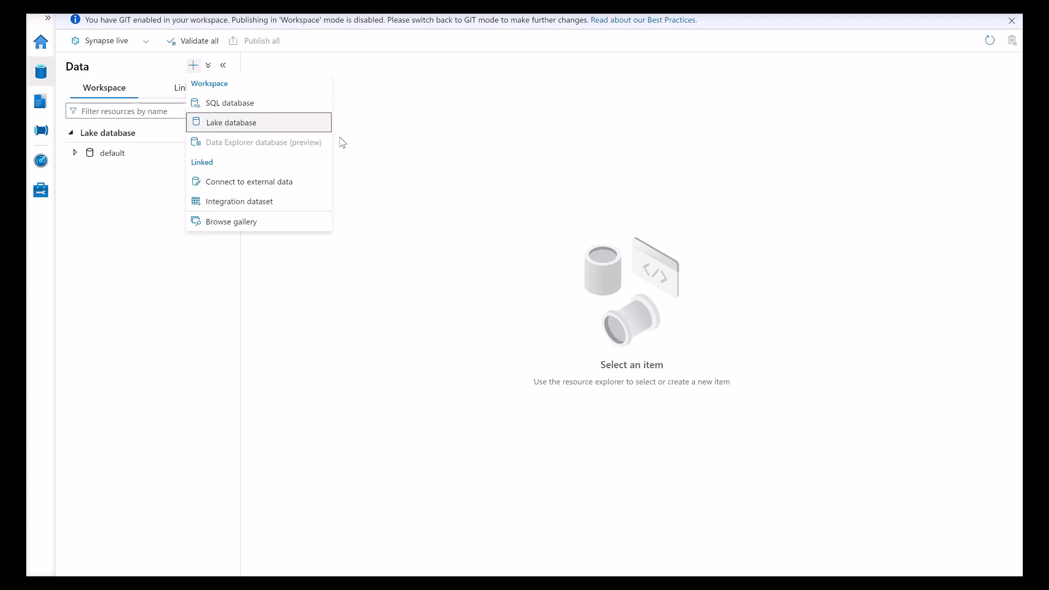
{"action": "double_click", "coordinate": [902, 229]}
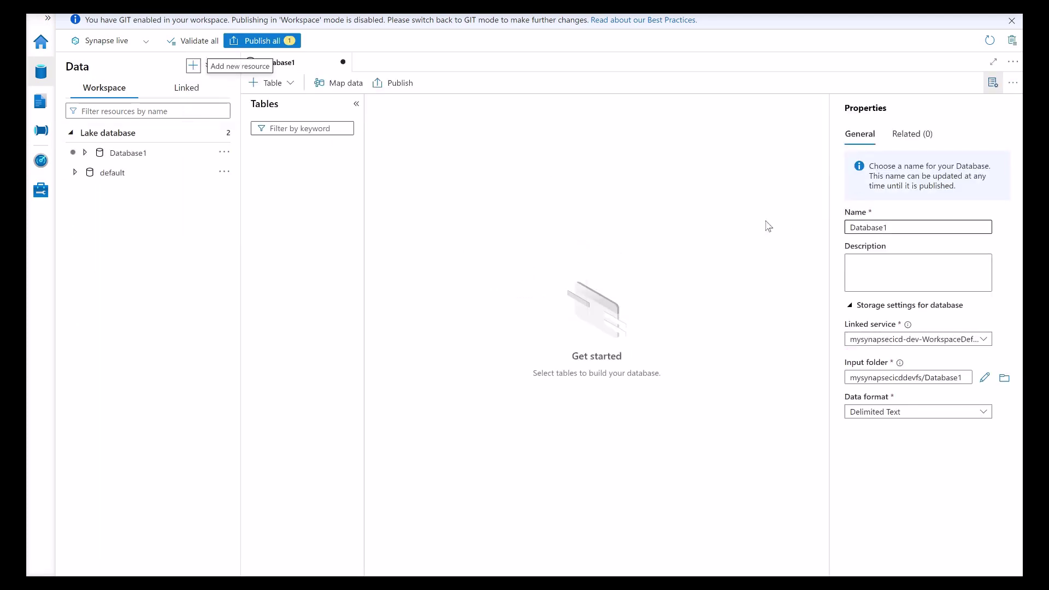
{"action": "type", "text": "my"}
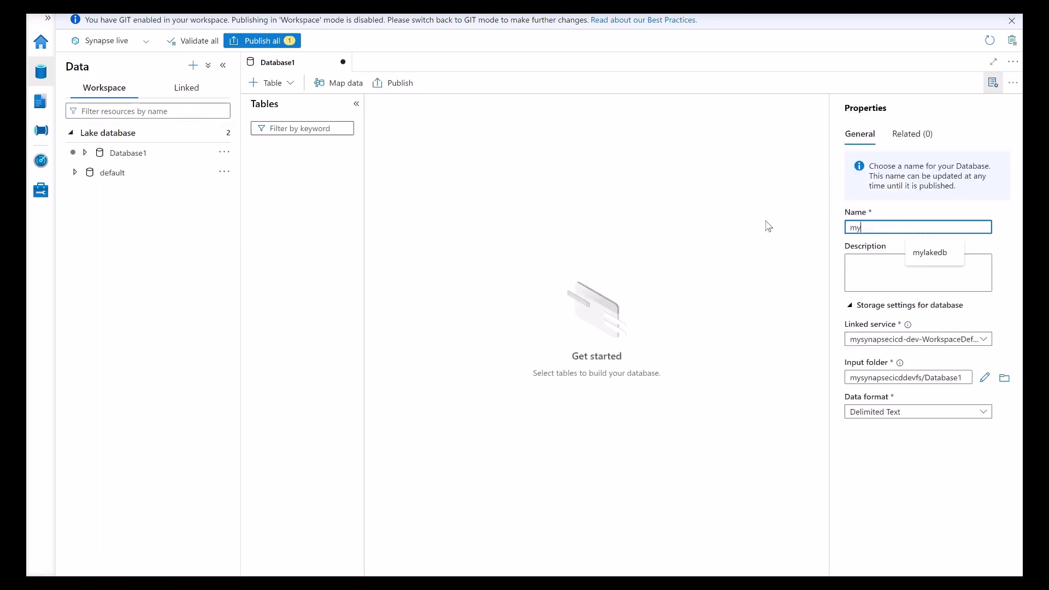
{"action": "type", "text": "lakedatabase"}
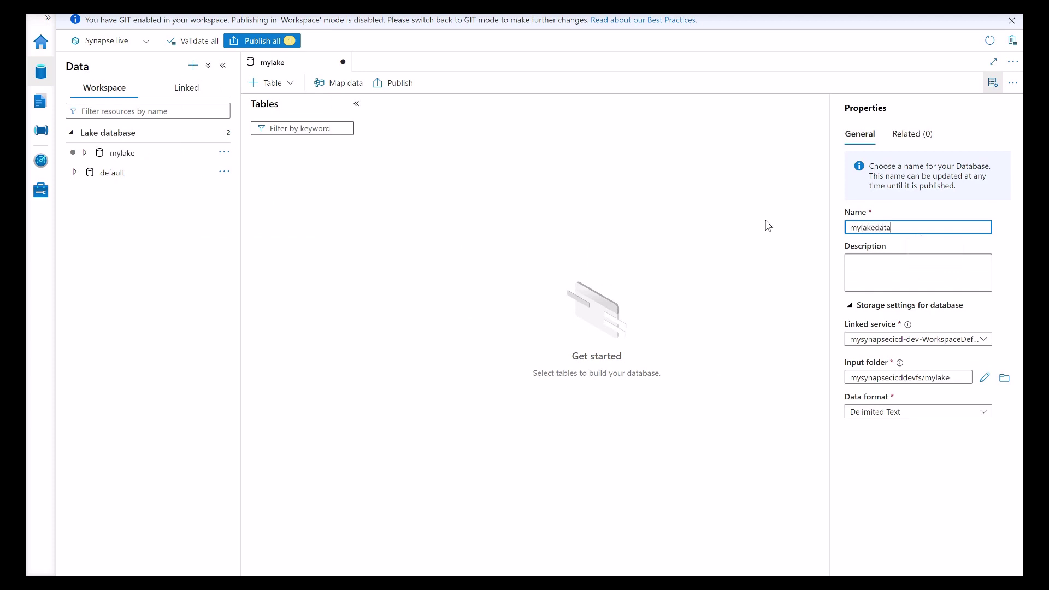
Step: Add a new table to the mylakedatabase lake database
{"action": "left_click", "coordinate": [273, 83]}
{"action": "left_click", "coordinate": [304, 108]}
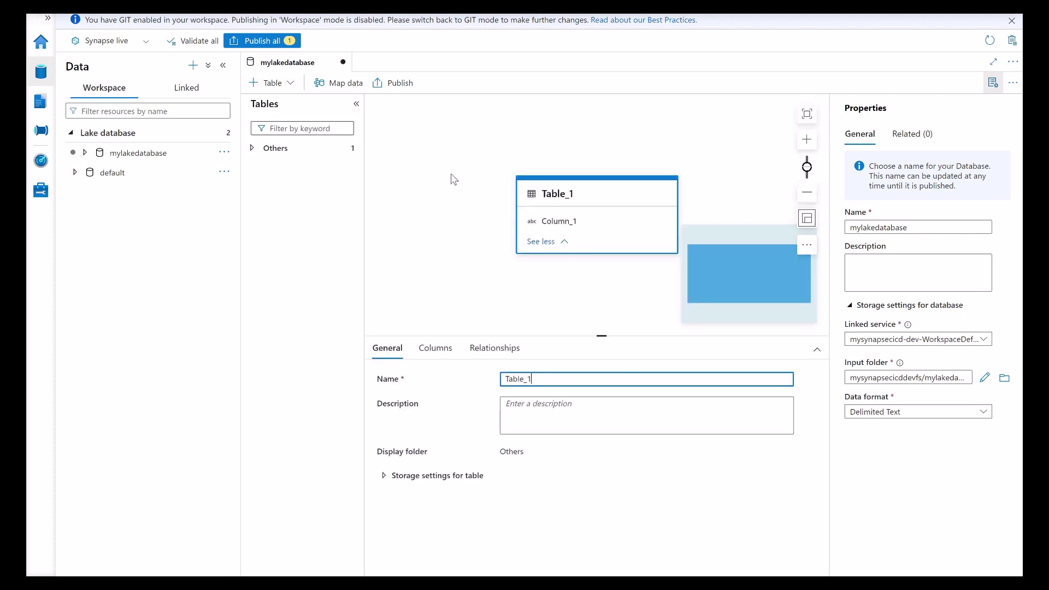
Step: Name the new table mytable, and switch the workspace to Azure DevOps Git mode, discarding the unpublished live changes
{"action": "key", "text": "ctrl+a"}
{"action": "type", "text": "mytable"}
{"action": "left_click", "coordinate": [134, 41]}
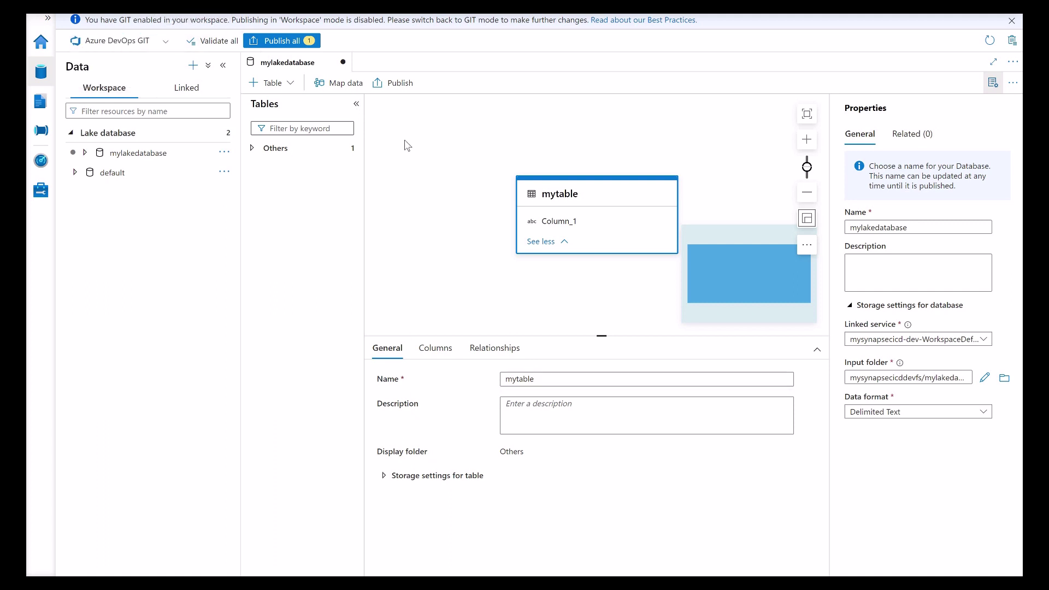
{"action": "left_click", "coordinate": [481, 328]}
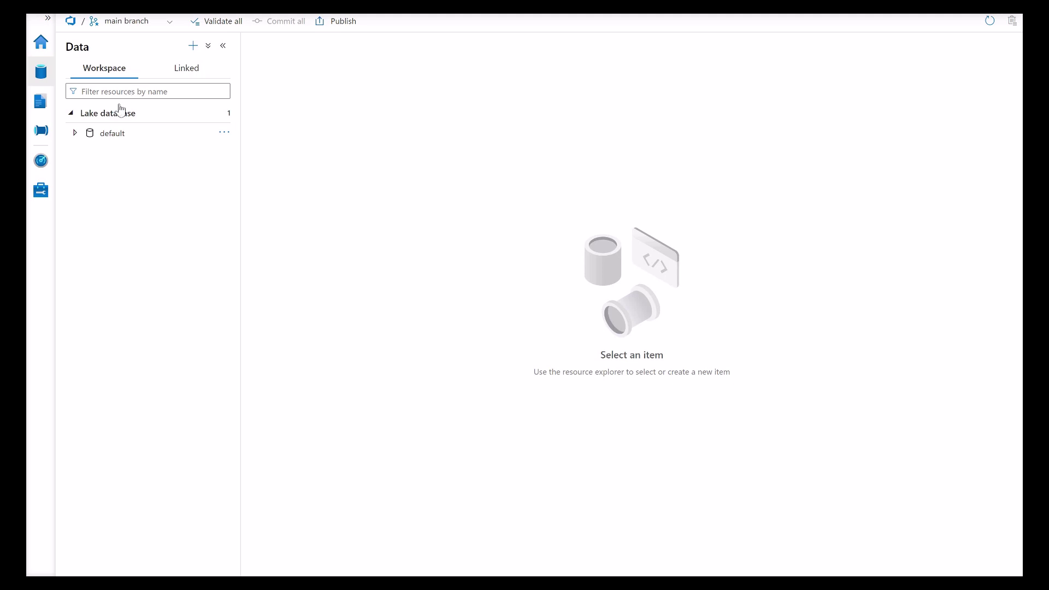
Step: Create a new lake database in the main branch and name it mylakedatabase
{"action": "left_click", "coordinate": [193, 46]}
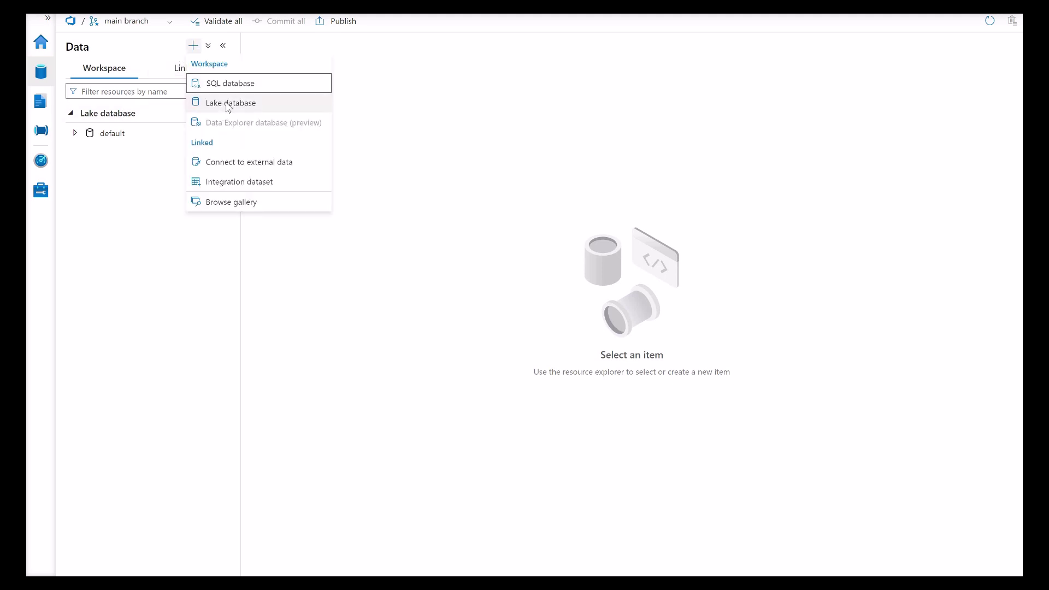
{"action": "left_click", "coordinate": [230, 103]}
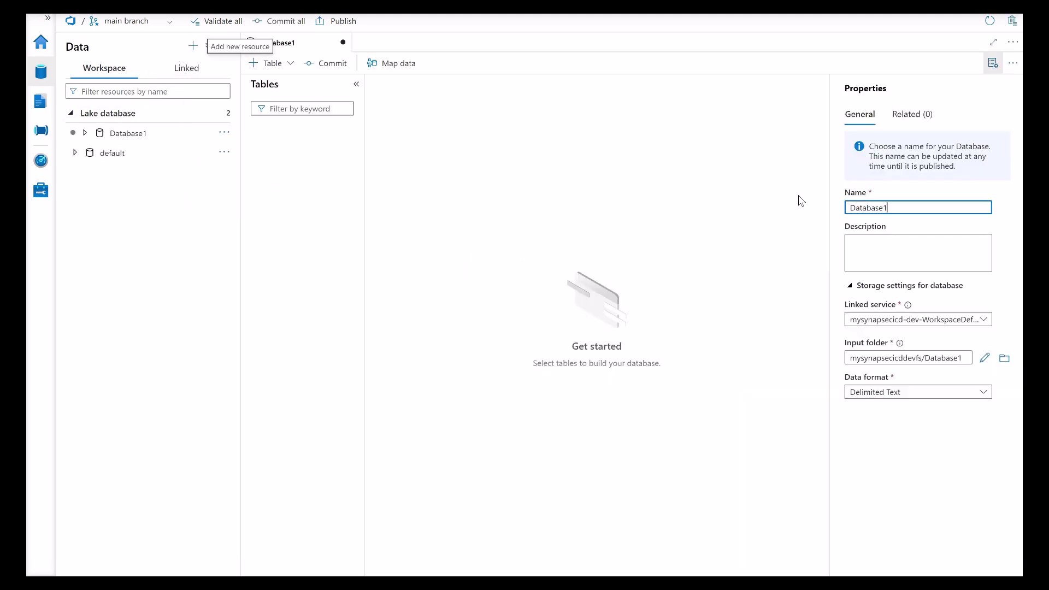
{"action": "type", "text": "myla"}
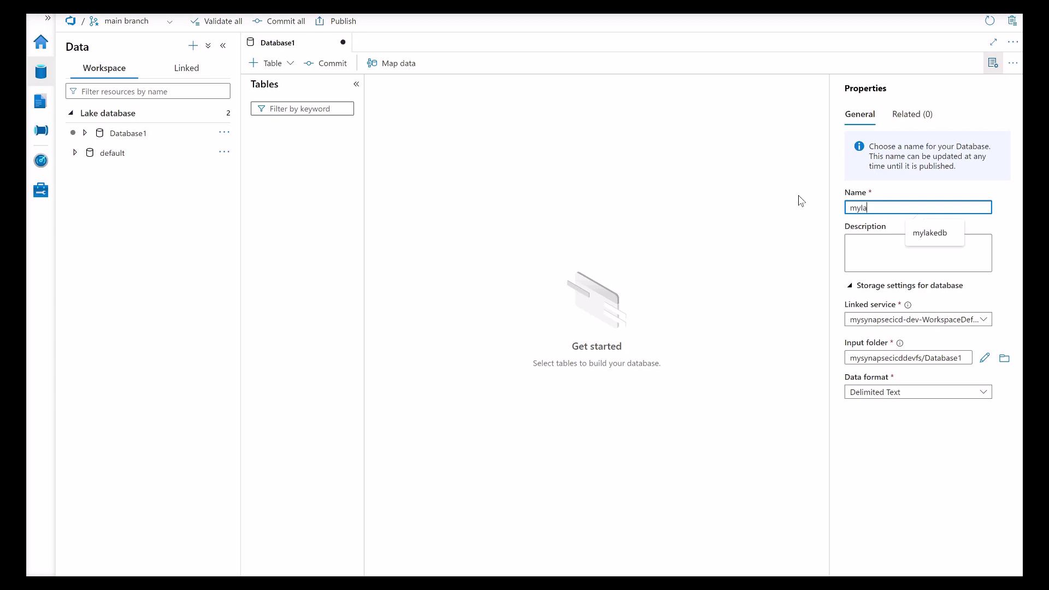
{"action": "type", "text": "kedatabase"}
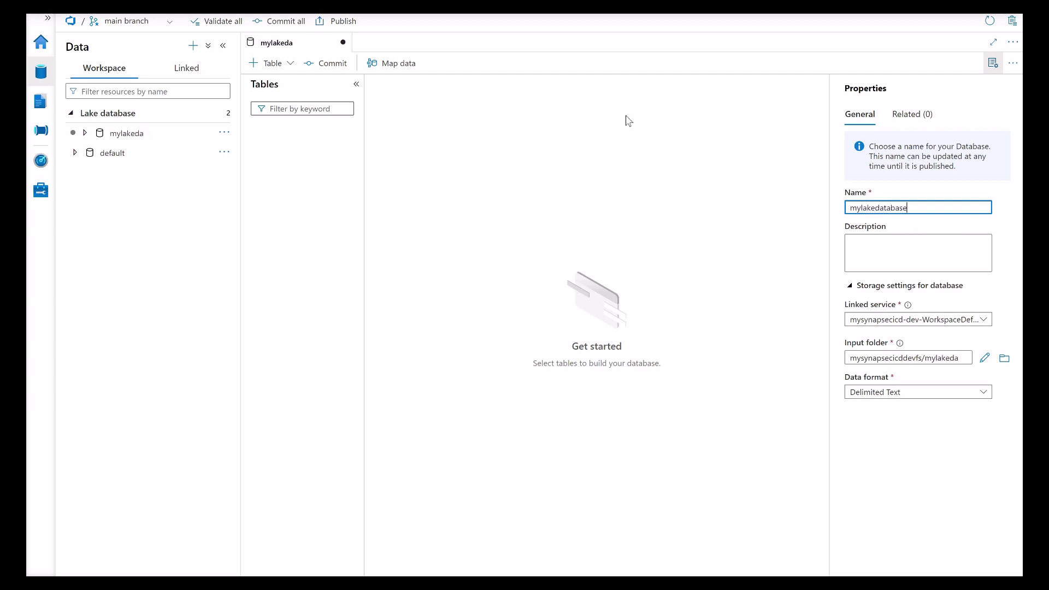
Step: Add a custom table named mytable to mylakedatabase and commit all changes to the main branch
{"action": "left_click", "coordinate": [272, 70]}
{"action": "left_click", "coordinate": [300, 91]}
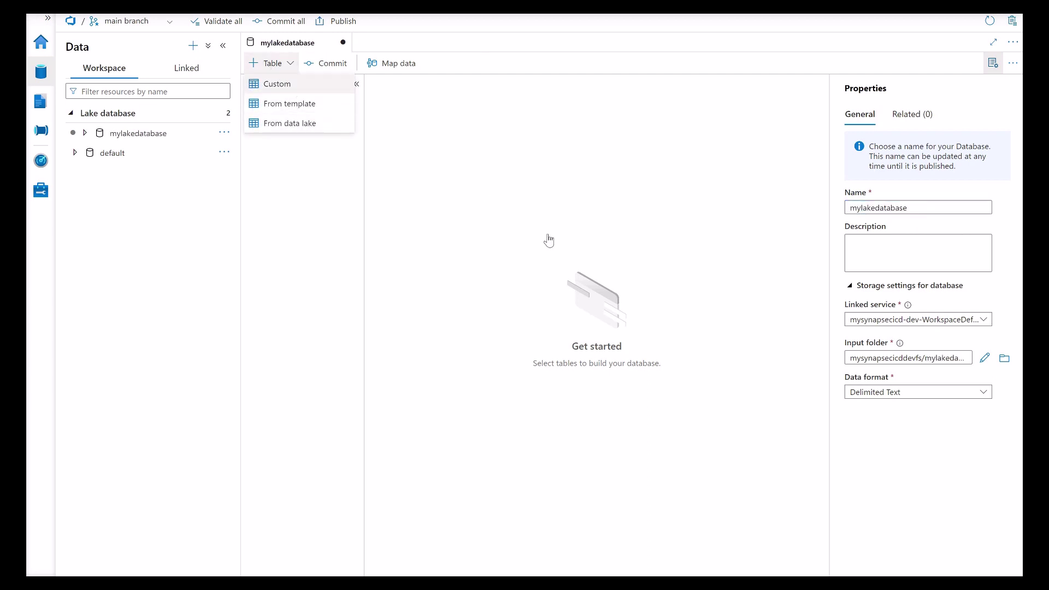
{"action": "key", "text": "ctrl+a"}
{"action": "type", "text": "m"}
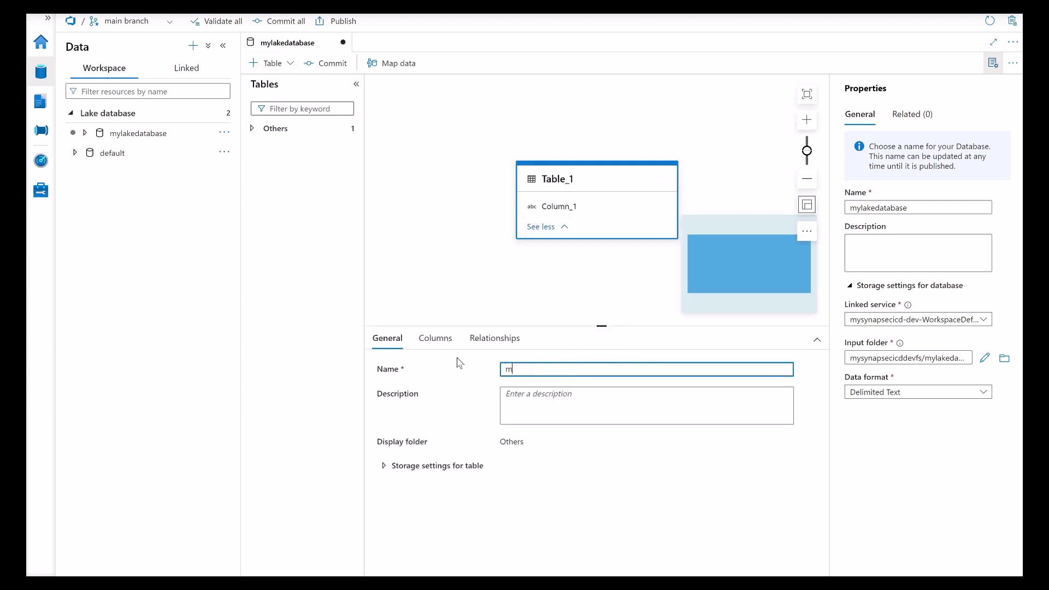
{"action": "type", "text": "ytable"}
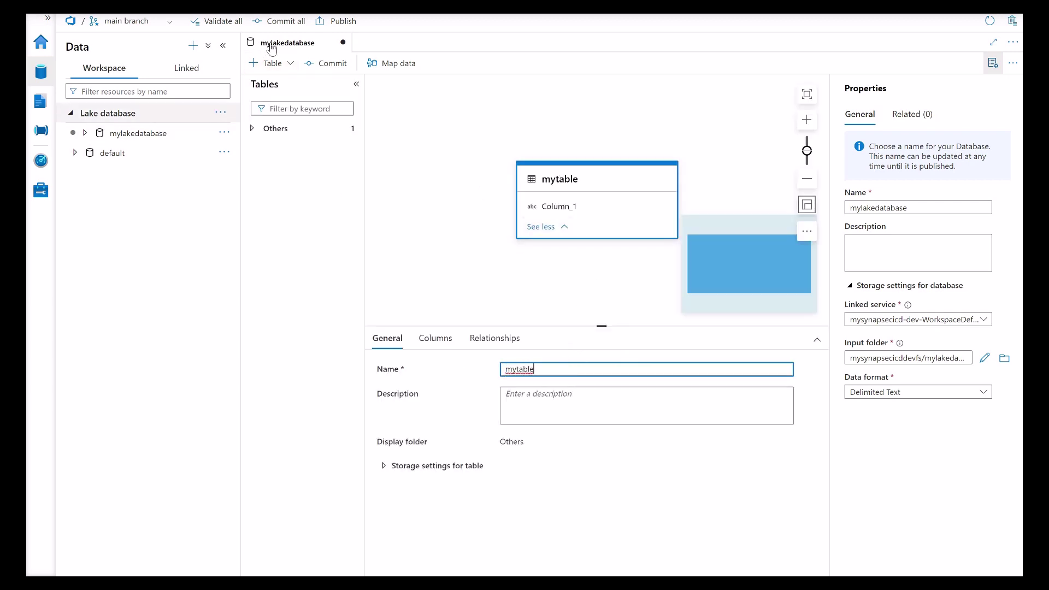
{"action": "left_click", "coordinate": [285, 22]}
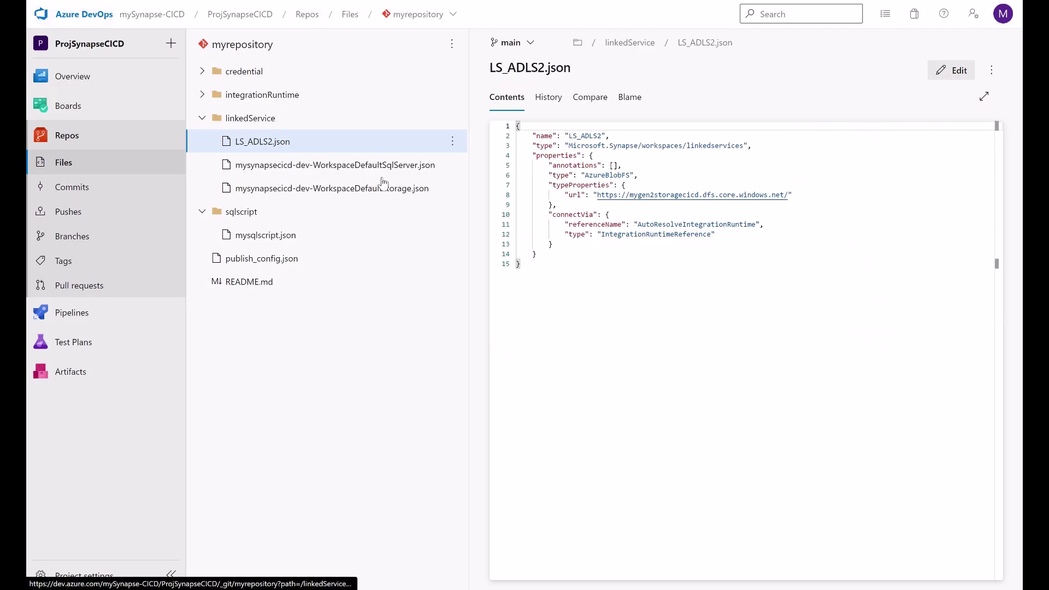
Step: Refresh myrepository in Azure DevOps and examine the mytable.json and mylakedatabase.json files in its database folder
{"action": "key", "text": "F5"}
{"action": "left_click", "coordinate": [203, 95]}
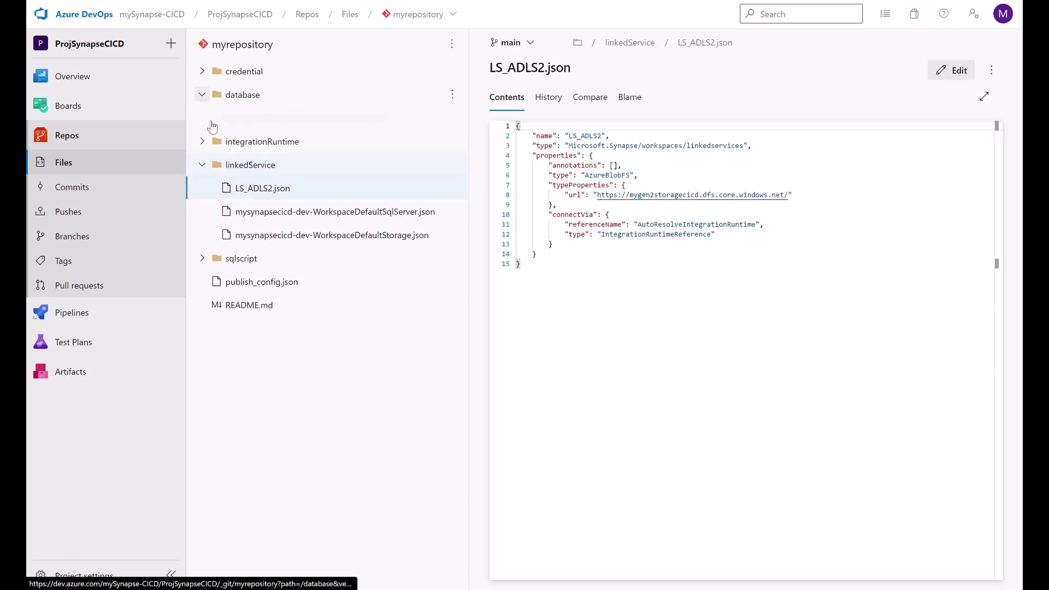
{"action": "left_click", "coordinate": [223, 142]}
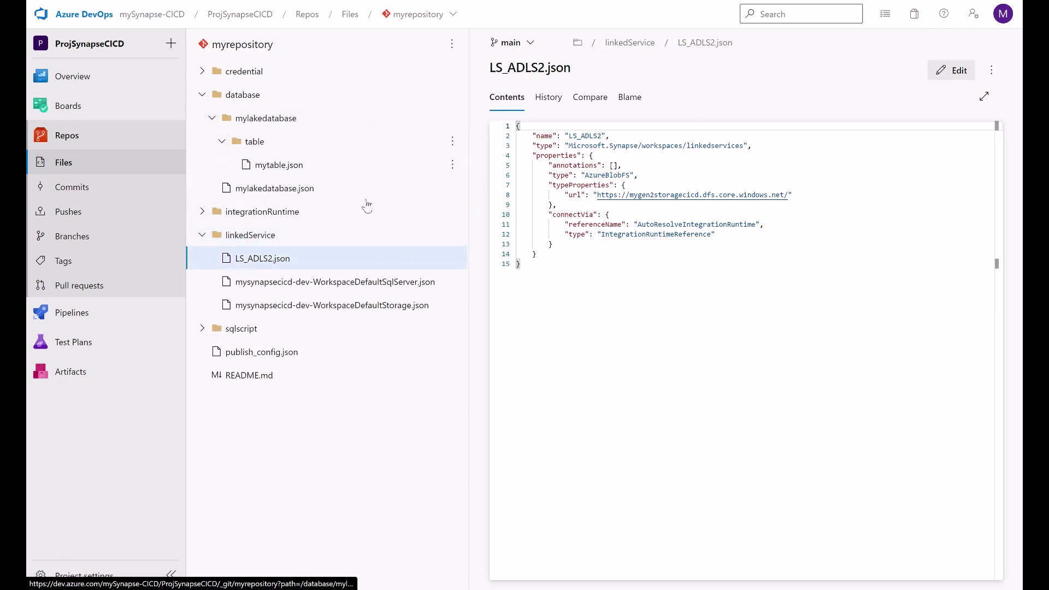
{"action": "left_click", "coordinate": [363, 166]}
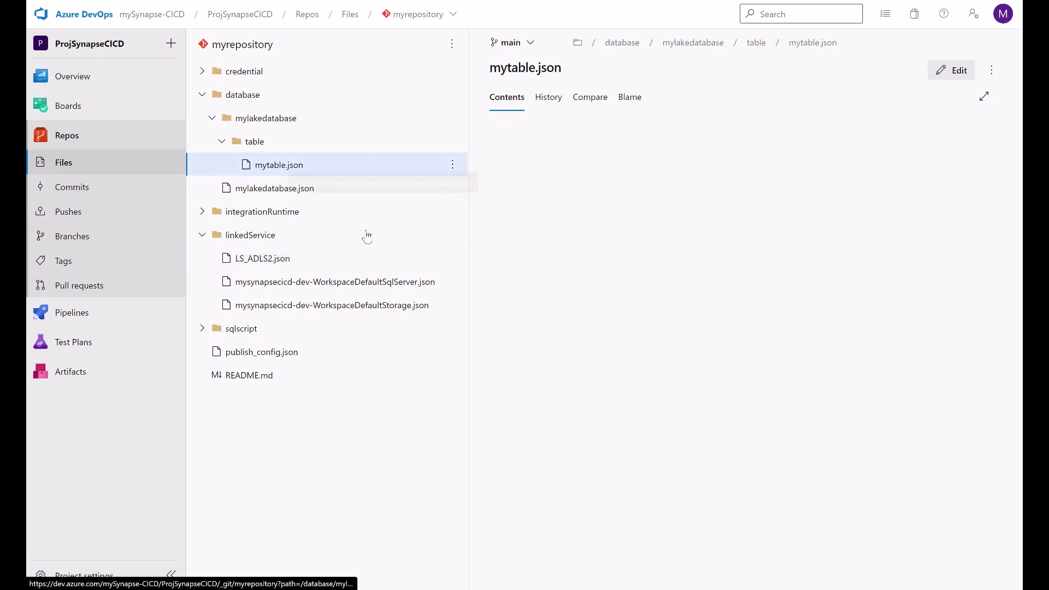
{"action": "left_click", "coordinate": [276, 189]}
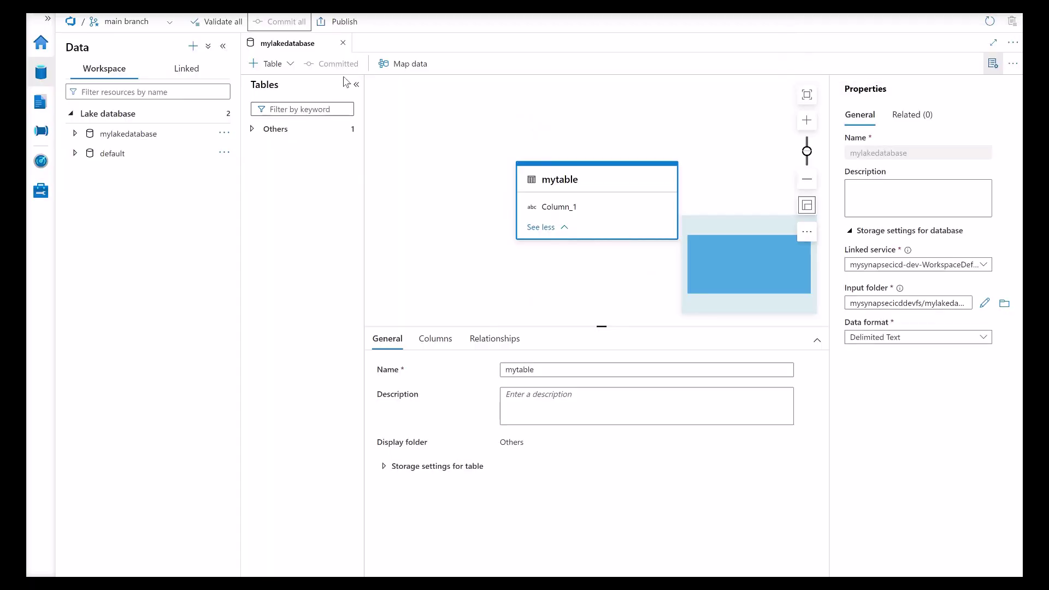
Step: Publish all pending changes from the main branch in the Synapse workspace
{"action": "left_click", "coordinate": [349, 27]}
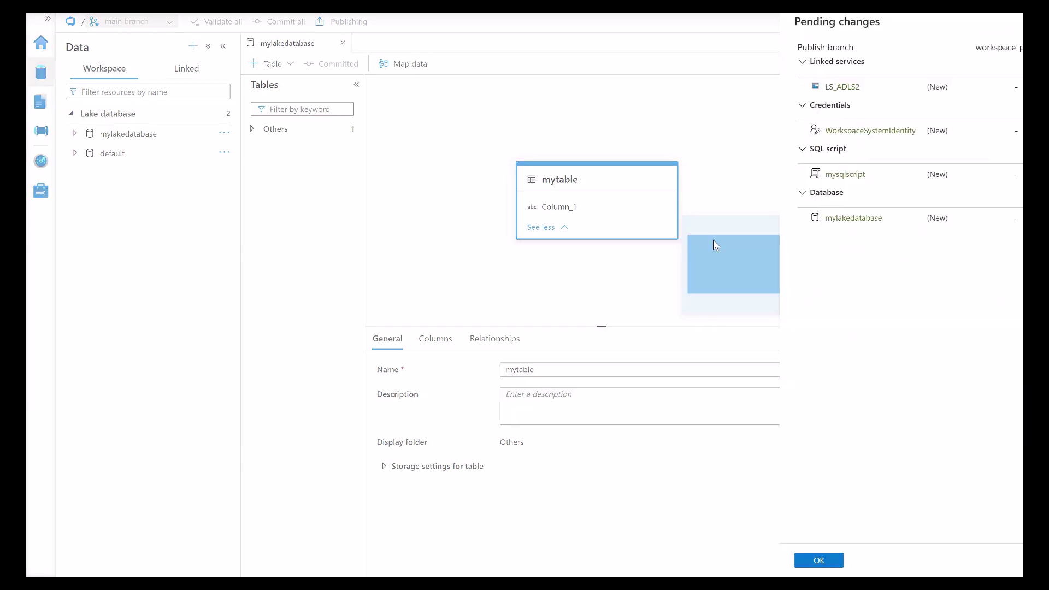
{"action": "key", "text": "Return"}
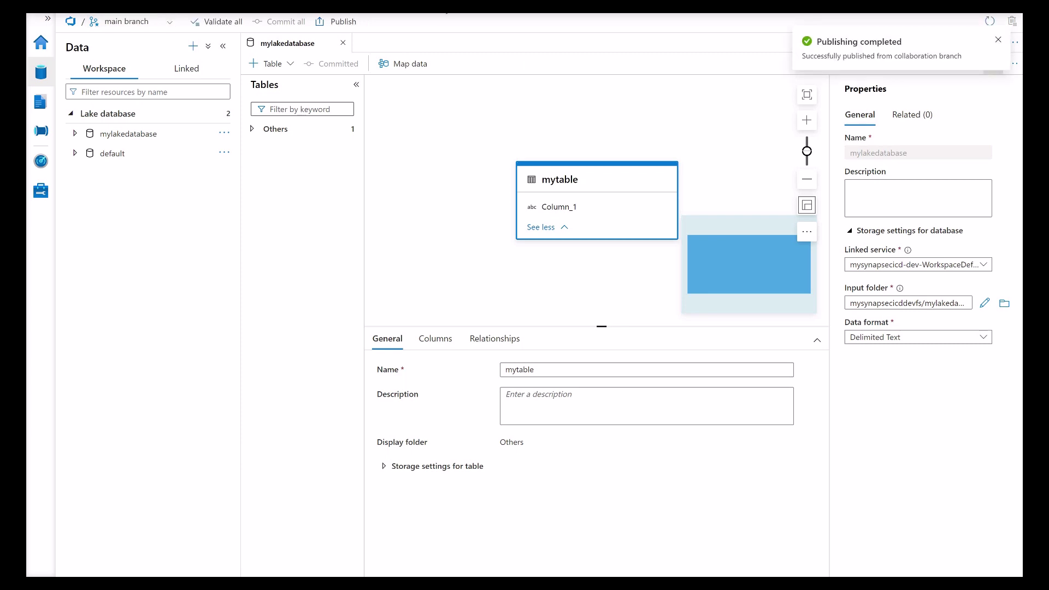
Step: Switch to live mode and check the tables of the published mylakedatabase
{"action": "left_click", "coordinate": [126, 22]}
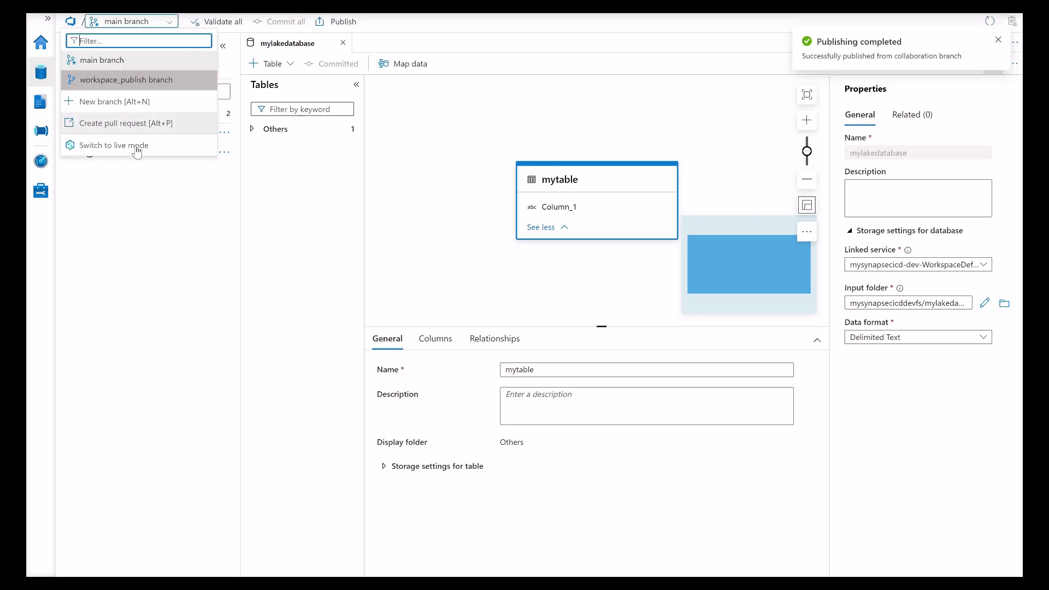
{"action": "left_click", "coordinate": [141, 149]}
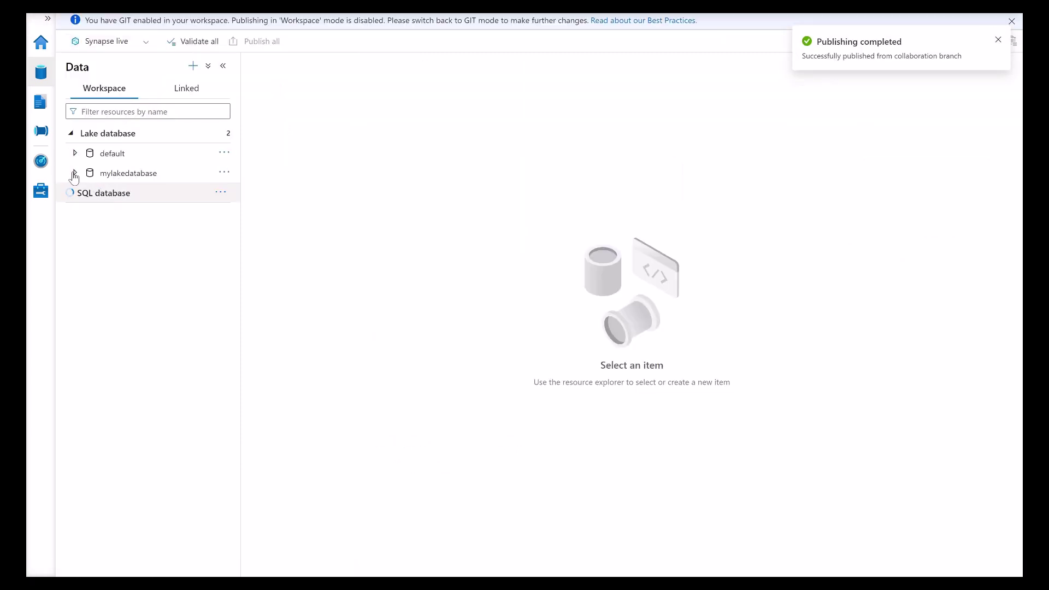
{"action": "left_click", "coordinate": [75, 172]}
{"action": "left_click", "coordinate": [86, 194]}
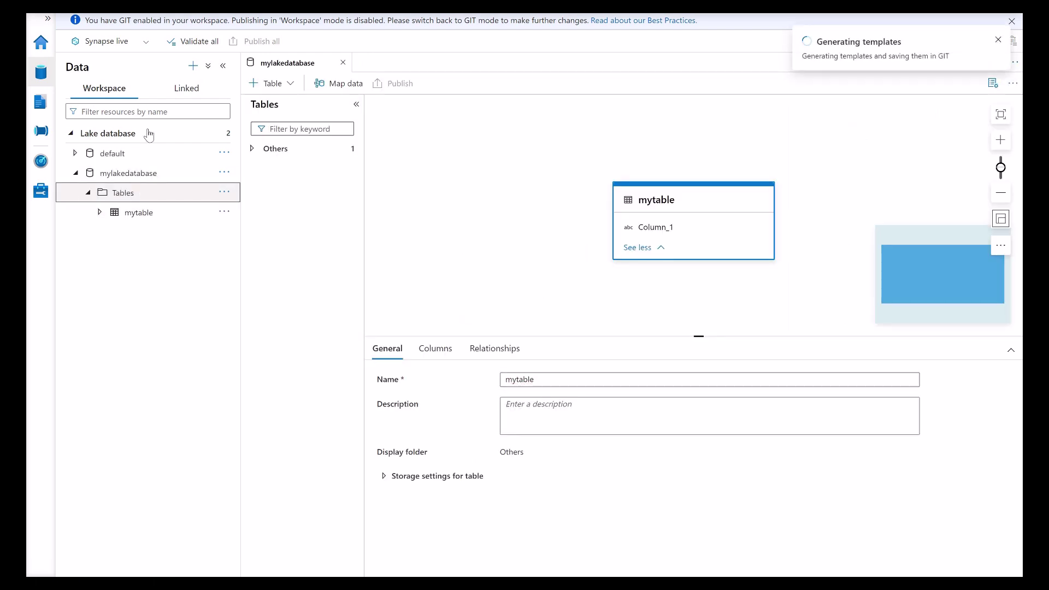
Step: Return the workspace to Azure DevOps Git mode and create a new notebook in the main branch
{"action": "left_click", "coordinate": [137, 42]}
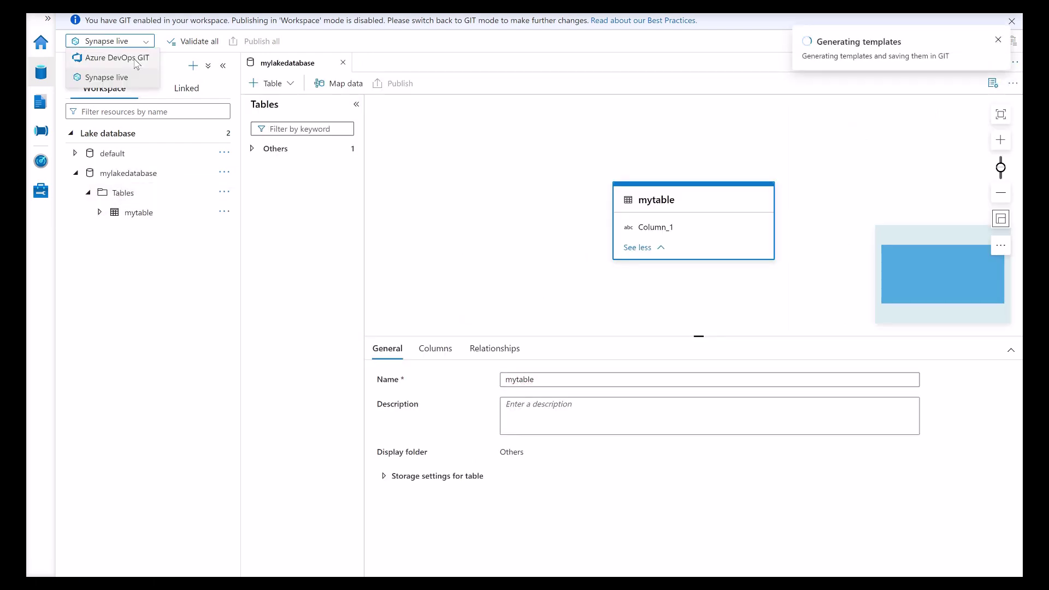
{"action": "left_click", "coordinate": [135, 61]}
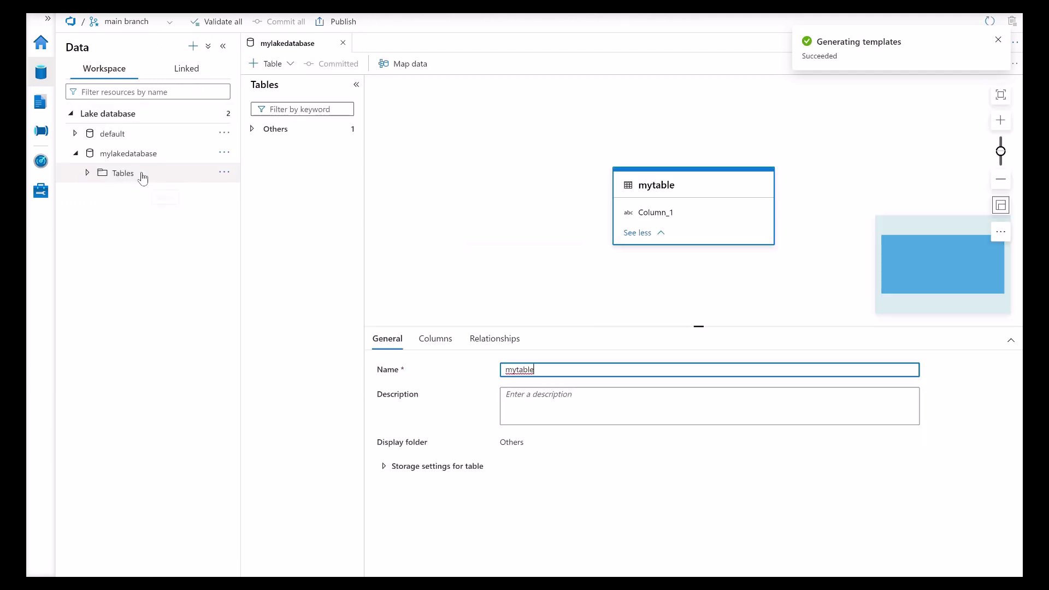
{"action": "left_click", "coordinate": [41, 102]}
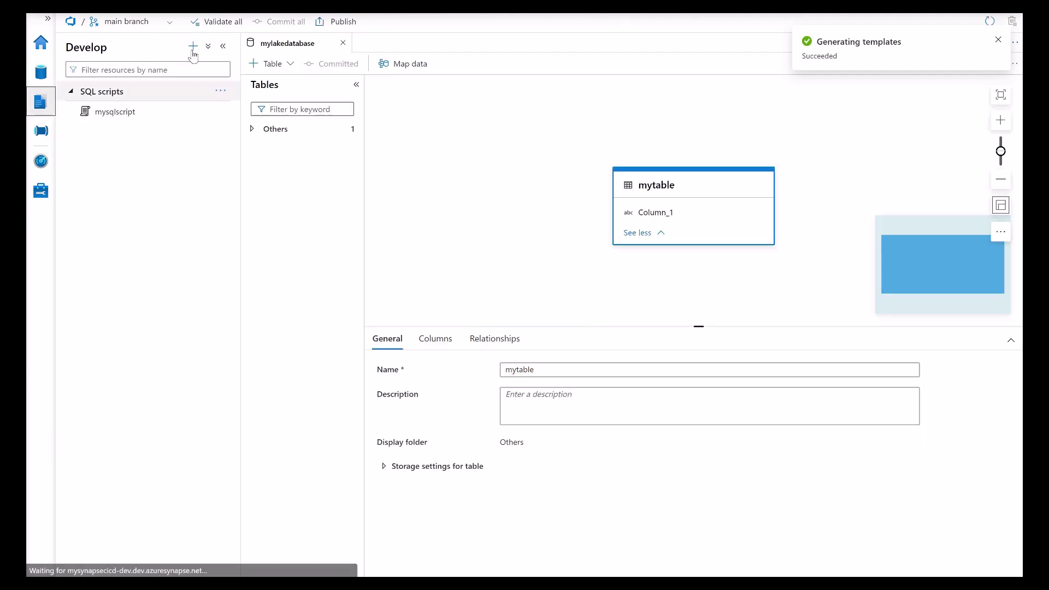
{"action": "left_click", "coordinate": [193, 46]}
{"action": "left_click", "coordinate": [224, 103]}
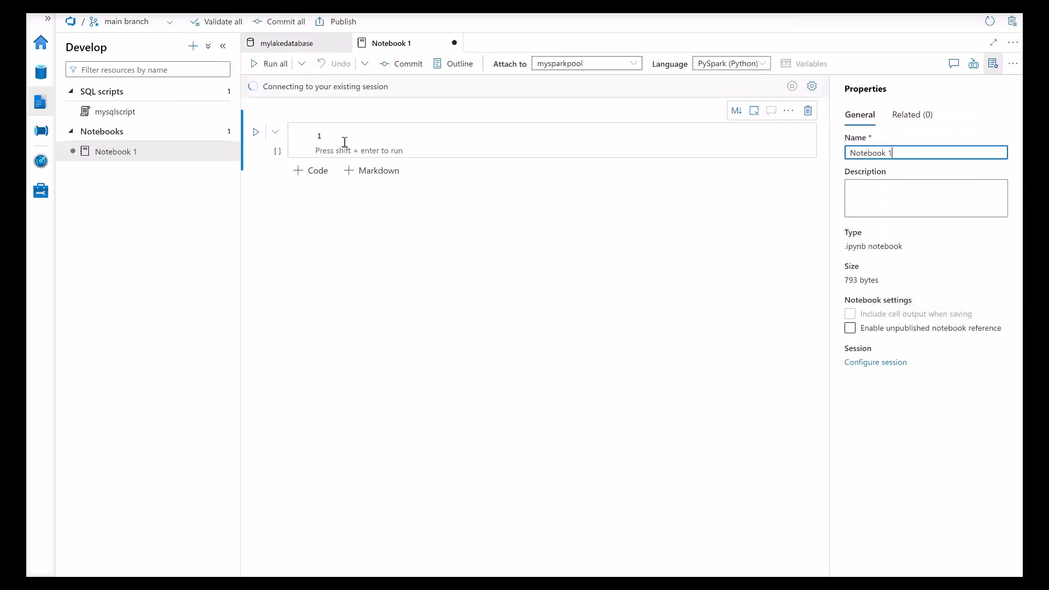
Step: Begin a "create table" statement in the notebook's first cell and set the notebook language to Spark SQL
{"action": "left_click", "coordinate": [352, 137]}
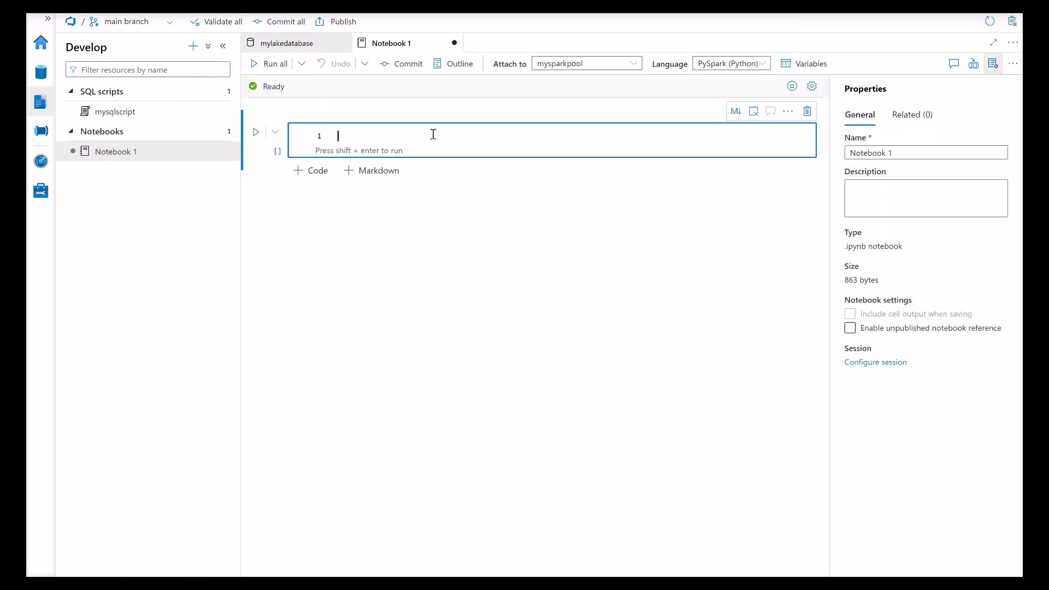
{"action": "type", "text": "create table"}
{"action": "left_click", "coordinate": [707, 66]}
{"action": "left_click", "coordinate": [715, 139]}
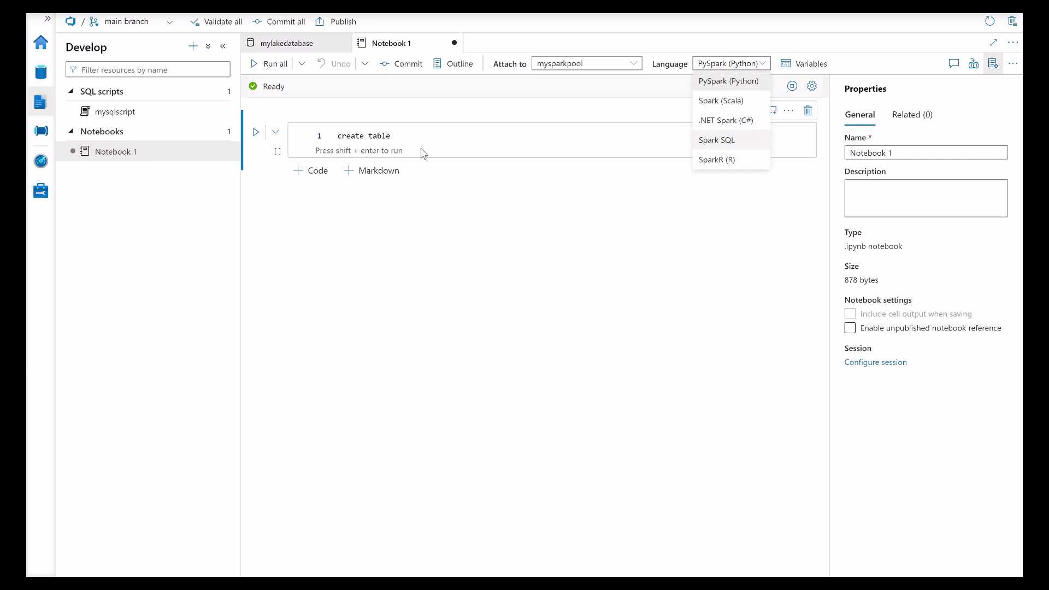
Step: Complete the statement as "create table mylakedatabase.mynewtable (mycol int)" and run the notebook
{"action": "left_click", "coordinate": [409, 137]}
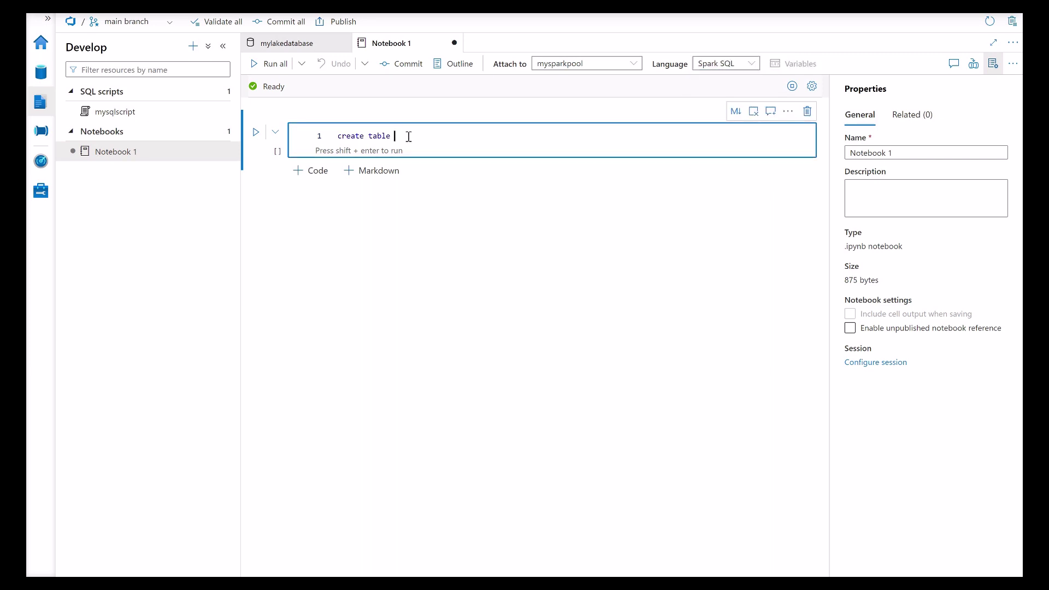
{"action": "type", "text": "mylakeda"}
{"action": "key", "text": "Tab"}
{"action": "type", "text": "."}
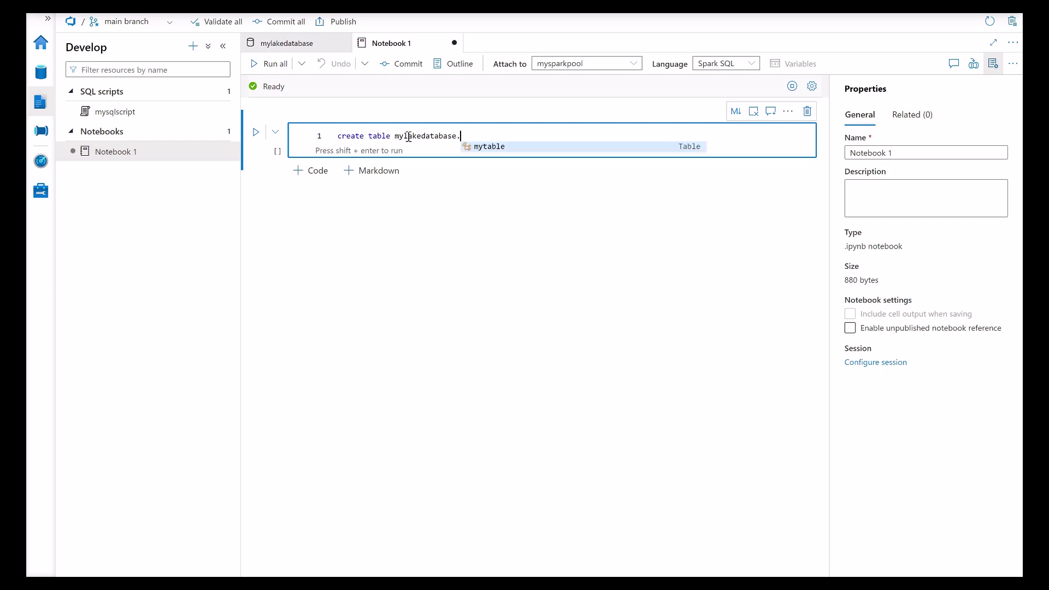
{"action": "type", "text": "myne"}
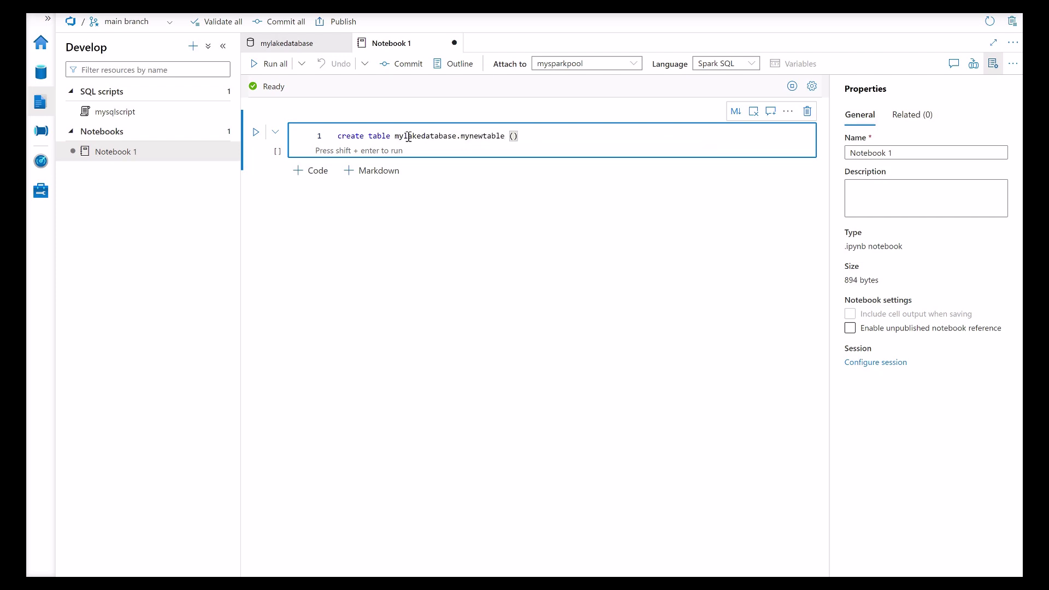
{"action": "type", "text": "wtable (mycol int"}
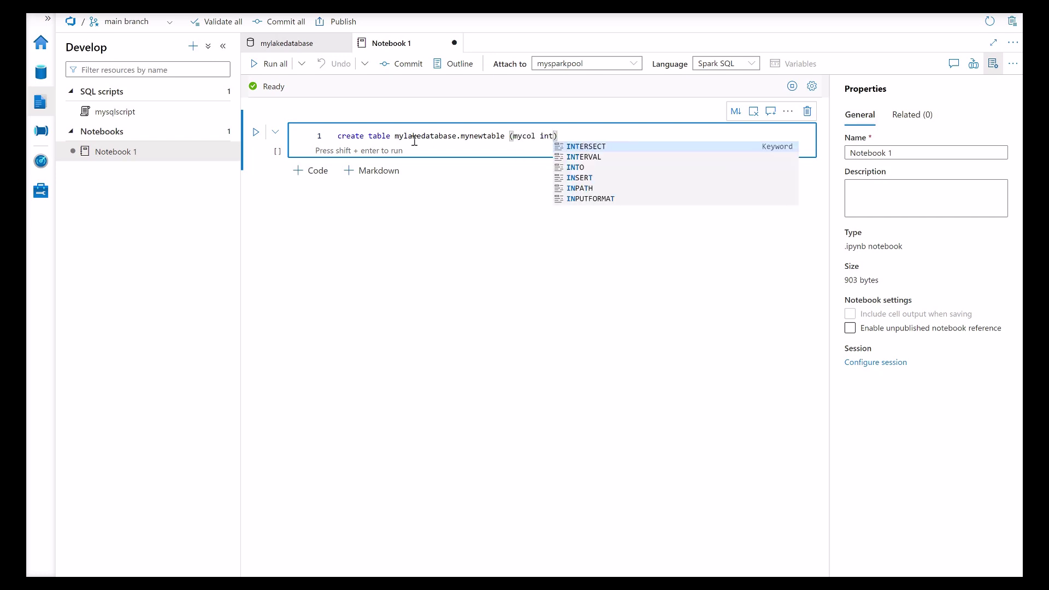
{"action": "left_click", "coordinate": [411, 138]}
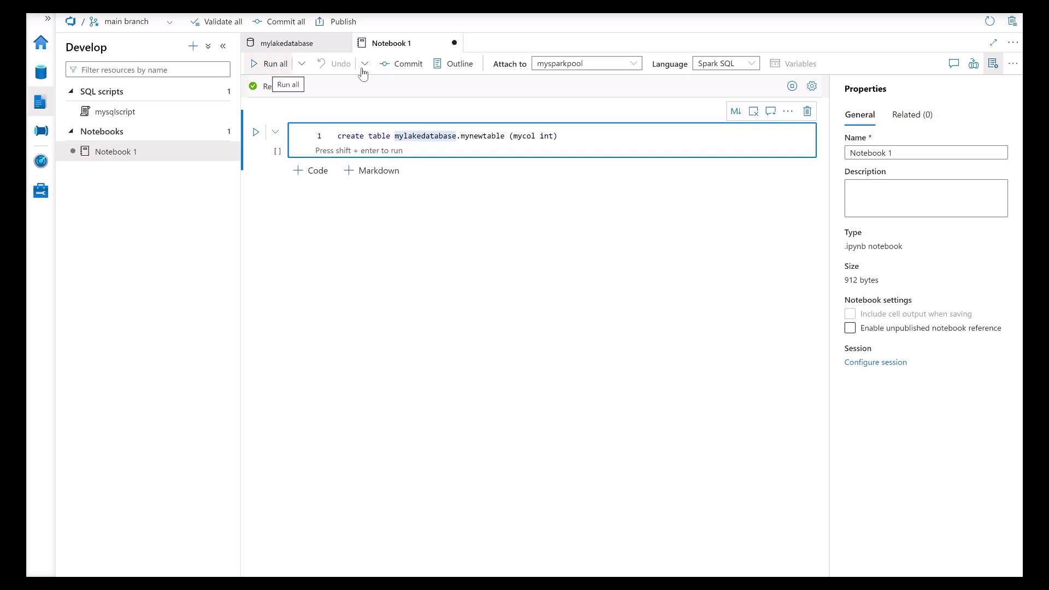
{"action": "left_click", "coordinate": [401, 63]}
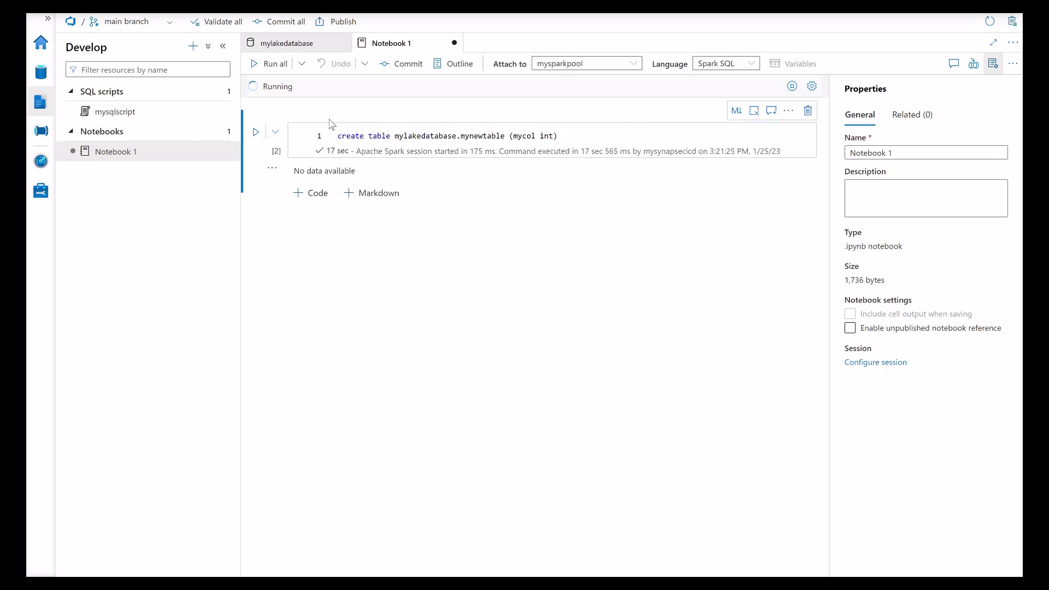
Step: Open mylakedatabase from the main branch and check which tables its designer contains
{"action": "left_click", "coordinate": [43, 76]}
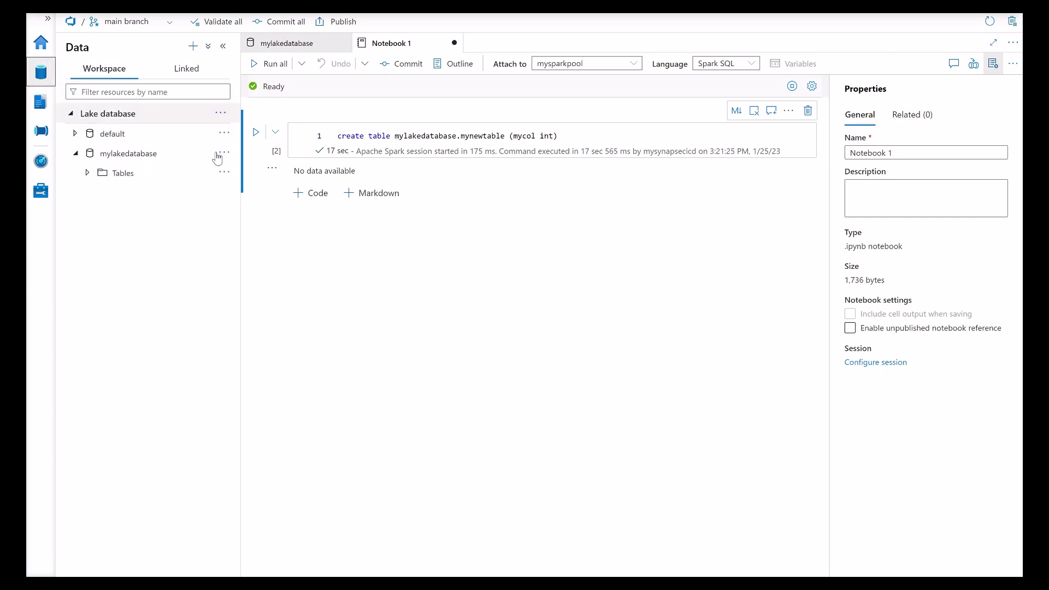
{"action": "left_click", "coordinate": [224, 153]}
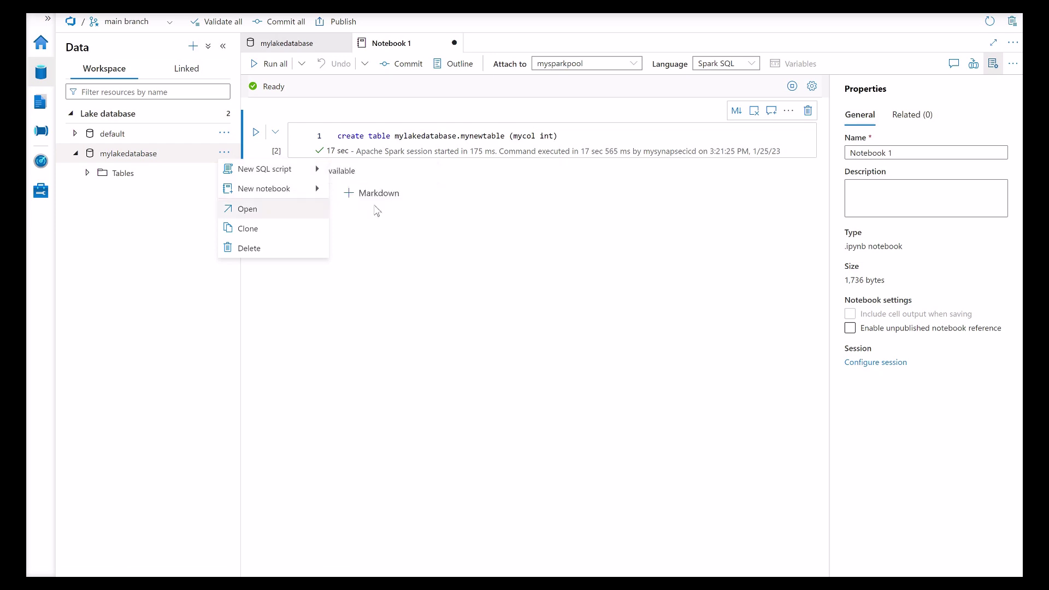
{"action": "left_click", "coordinate": [251, 206]}
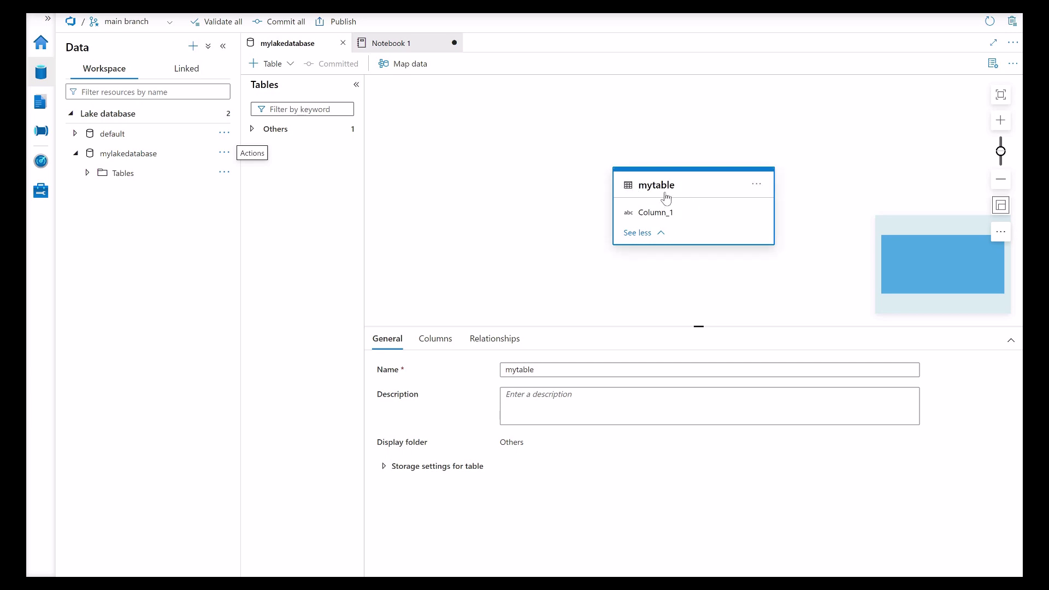
Step: Commit all pending changes to the Git repository's main branch, and switch the workspace to Synapse live mode
{"action": "left_click", "coordinate": [164, 23]}
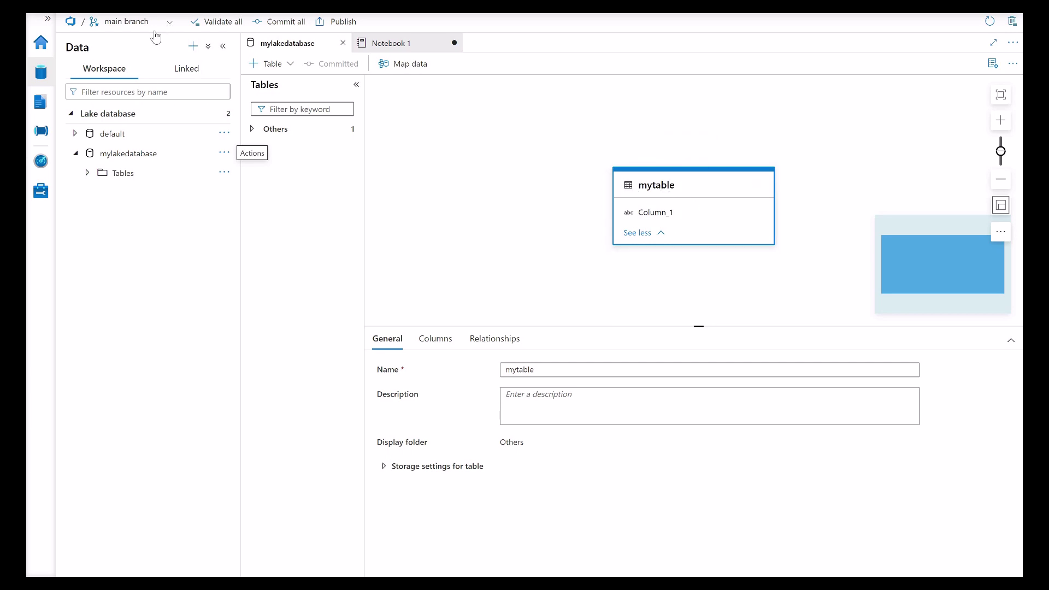
{"action": "left_click", "coordinate": [131, 147]}
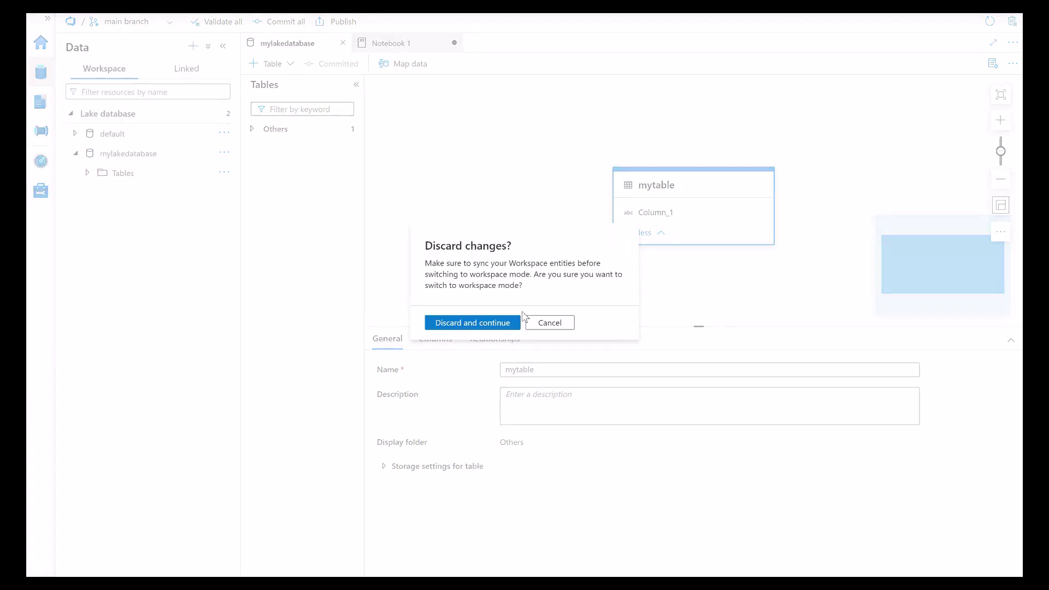
{"action": "left_click", "coordinate": [555, 323]}
{"action": "left_click", "coordinate": [282, 21]}
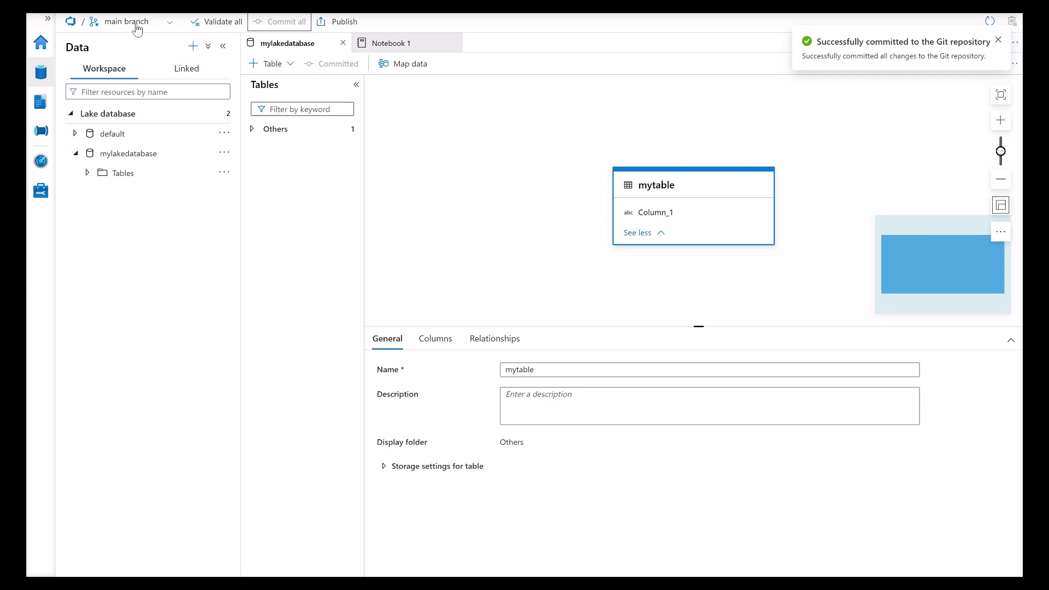
{"action": "left_click", "coordinate": [137, 24]}
{"action": "left_click", "coordinate": [125, 145]}
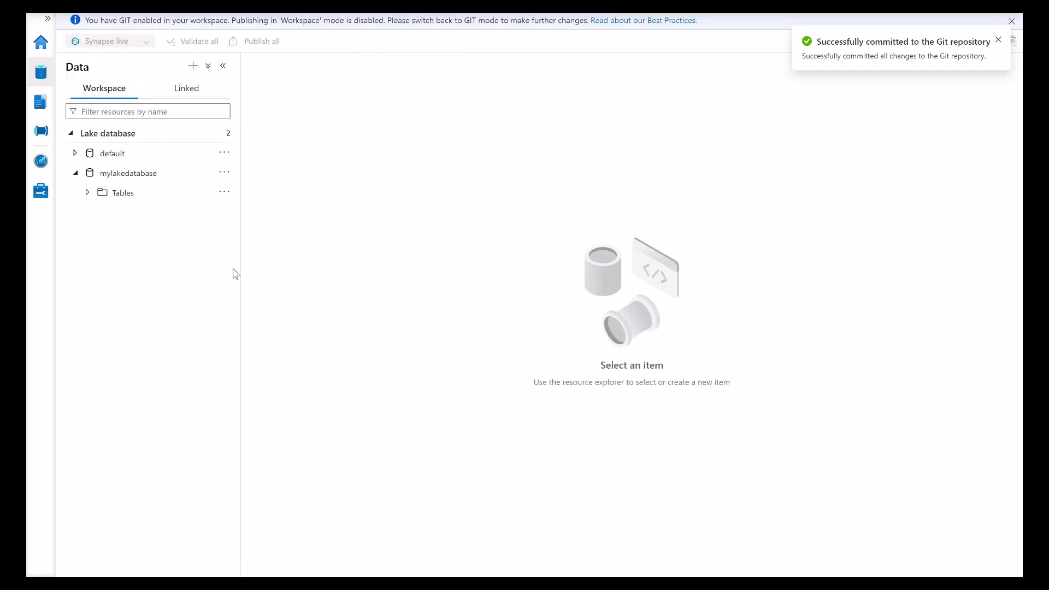
Step: Open mylakedatabase in live mode and expand its Tables folder to check which tables it contains
{"action": "left_click", "coordinate": [73, 178]}
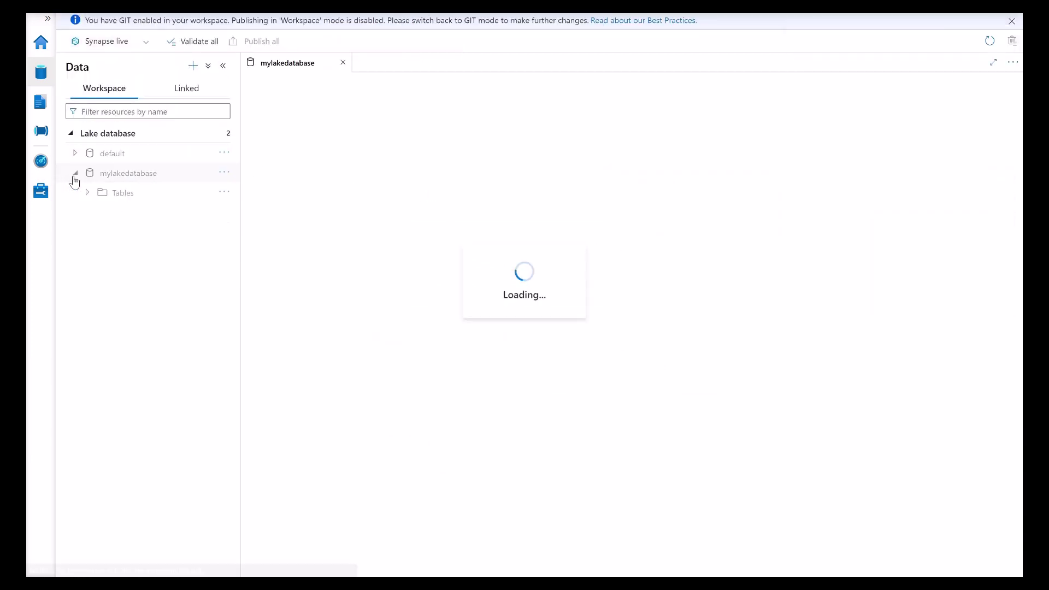
{"action": "left_click", "coordinate": [85, 174]}
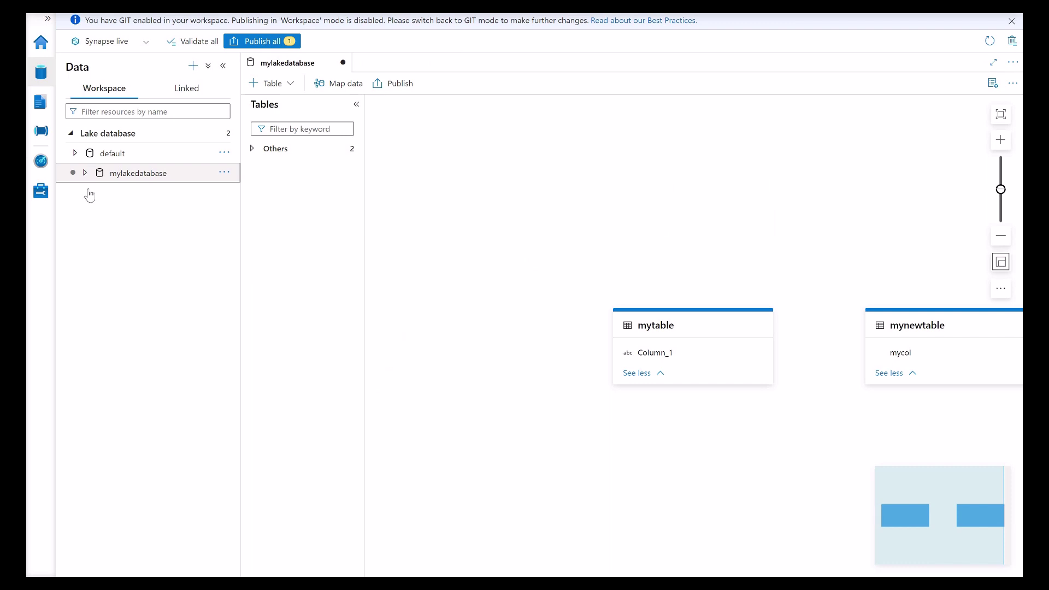
{"action": "left_click", "coordinate": [88, 193]}
{"action": "left_click", "coordinate": [146, 213]}
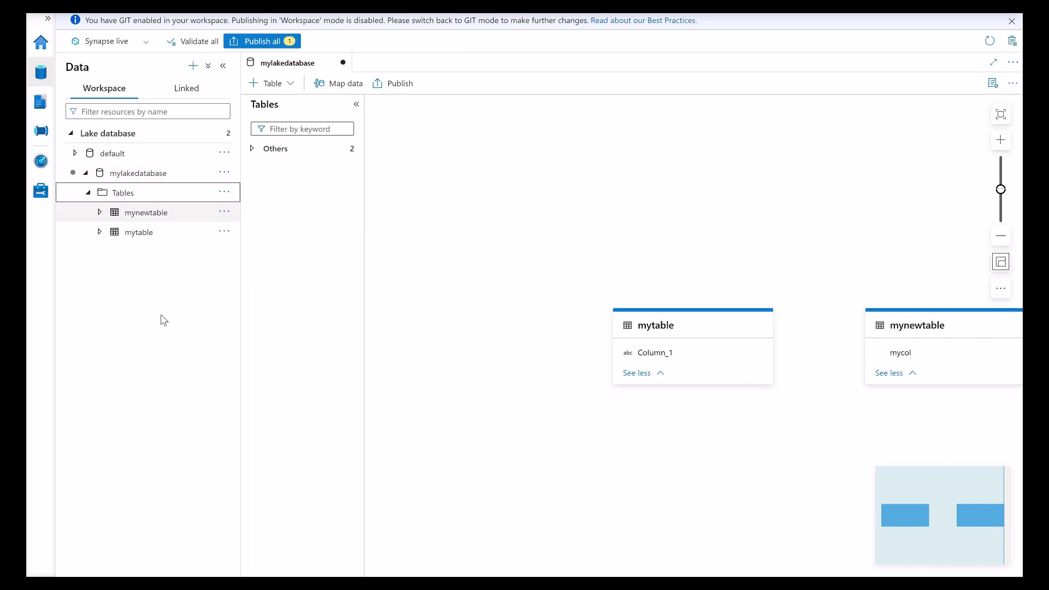
Step: Check the Develop hub's live items and return the workspace to Azure DevOps Git mode, discarding the unpublished changes
{"action": "left_click", "coordinate": [41, 103]}
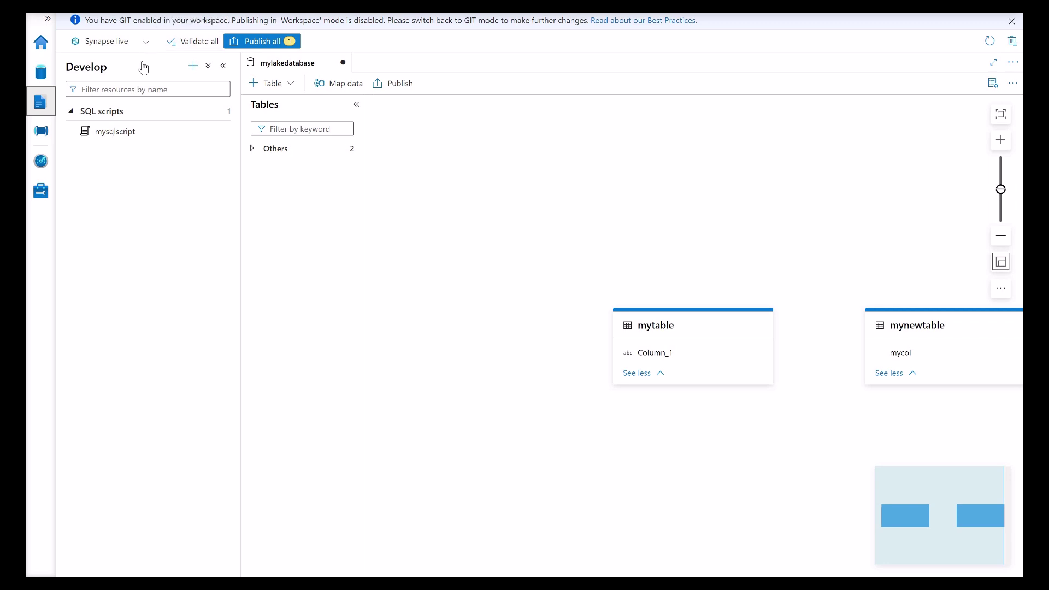
{"action": "left_click", "coordinate": [146, 42]}
{"action": "left_click", "coordinate": [113, 57]}
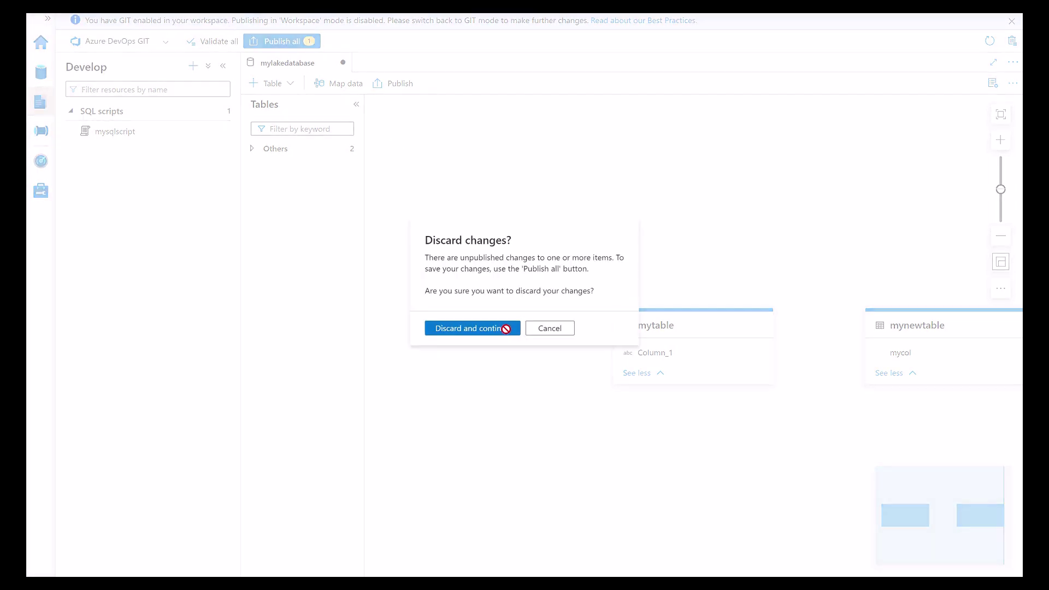
{"action": "left_click", "coordinate": [503, 328]}
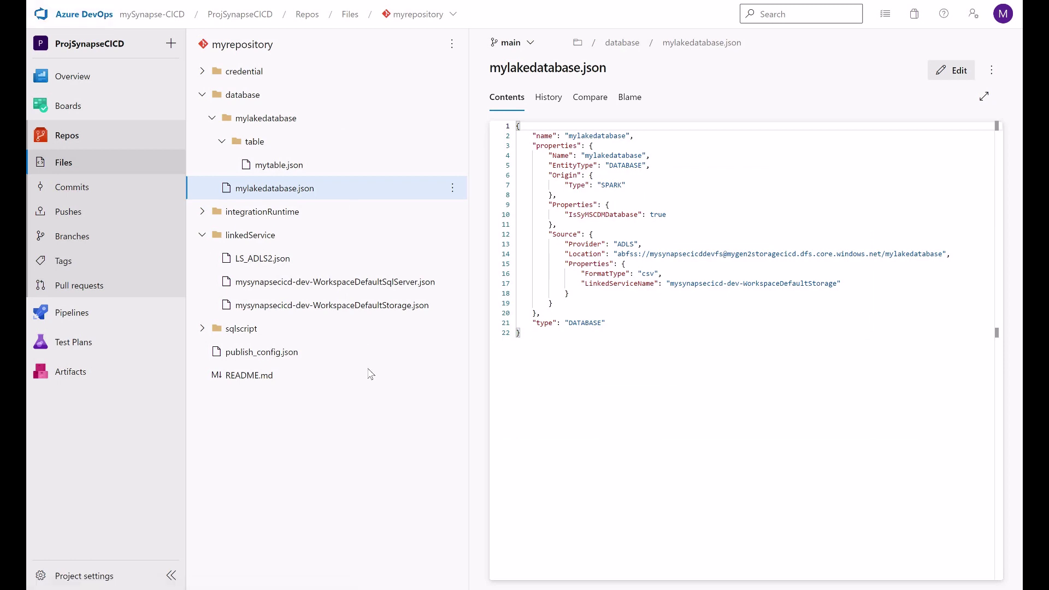
Step: Switch to Azure DevOps, refresh myrepository and check the table files stored under database/mylakedatabase/table
{"action": "key", "text": "F5"}
{"action": "left_click", "coordinate": [214, 119]}
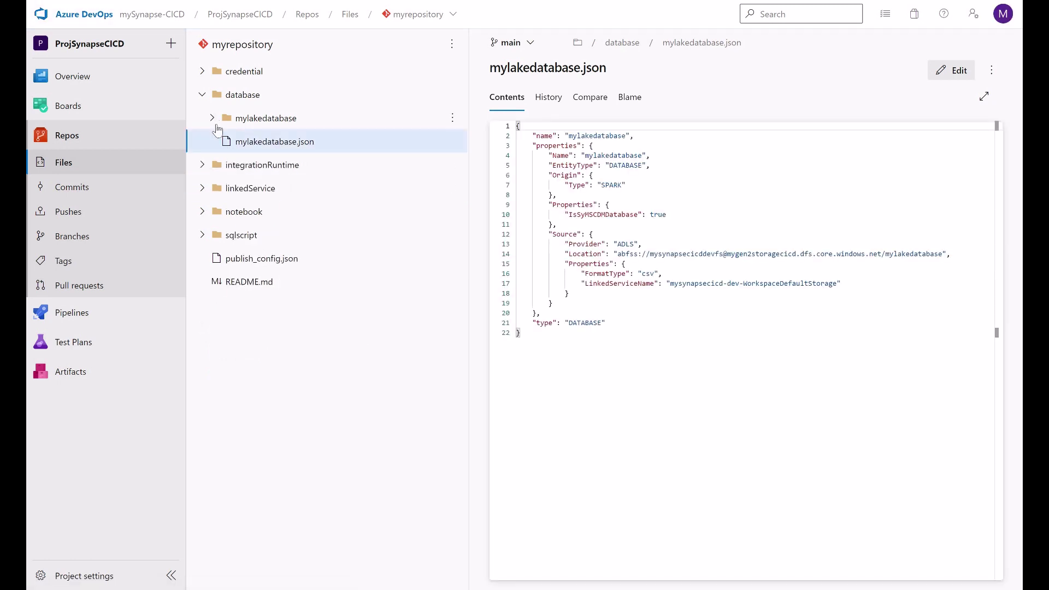
{"action": "left_click", "coordinate": [222, 142]}
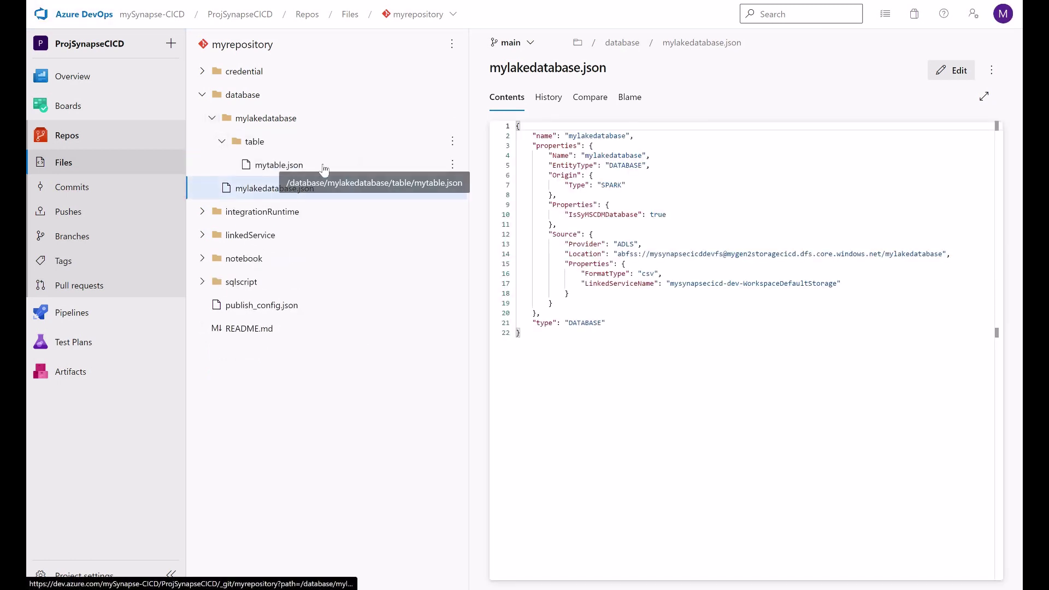
{"action": "left_click", "coordinate": [277, 167]}
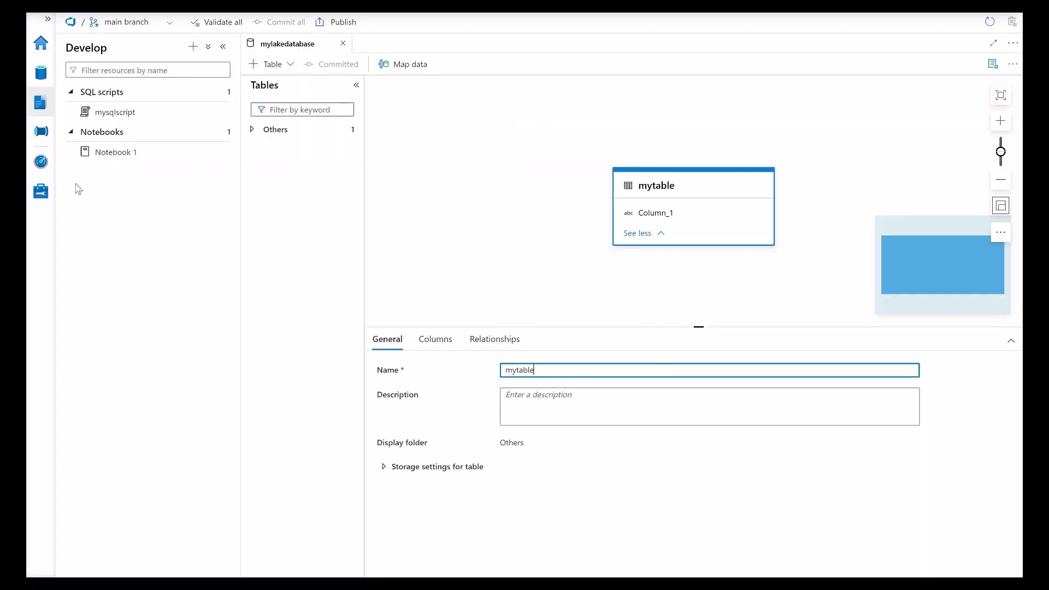
Step: In Synapse's Git configuration, import the existing live resources into the repository's main branch
{"action": "left_click", "coordinate": [41, 191]}
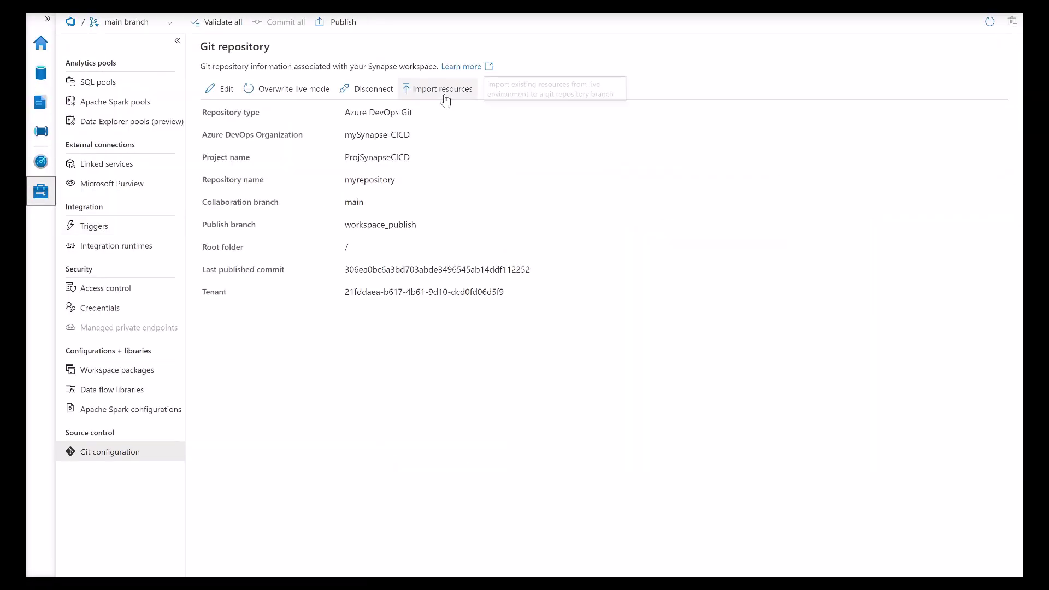
{"action": "left_click", "coordinate": [444, 89]}
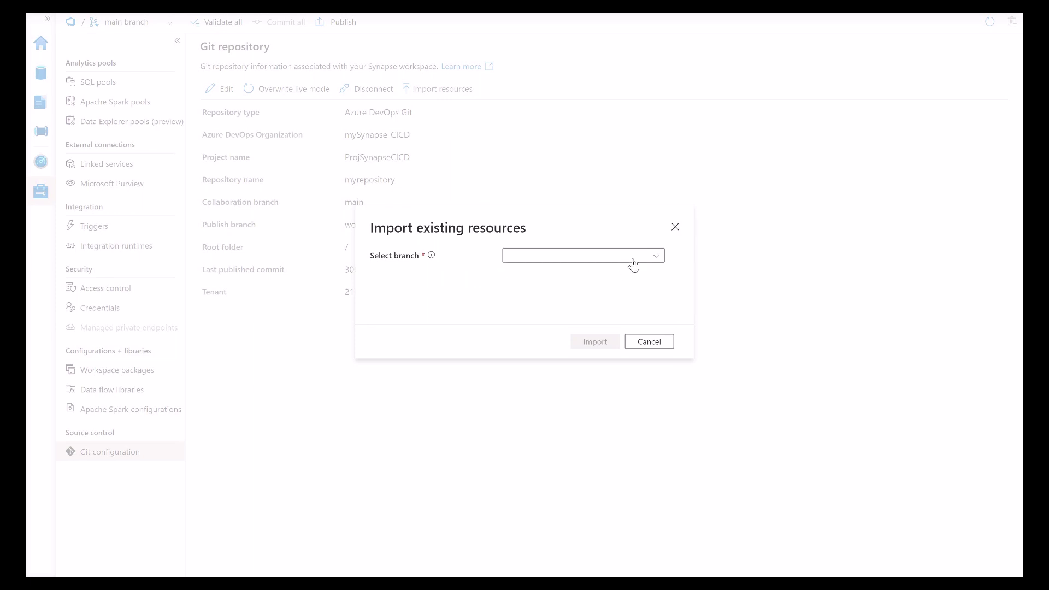
{"action": "left_click", "coordinate": [657, 260]}
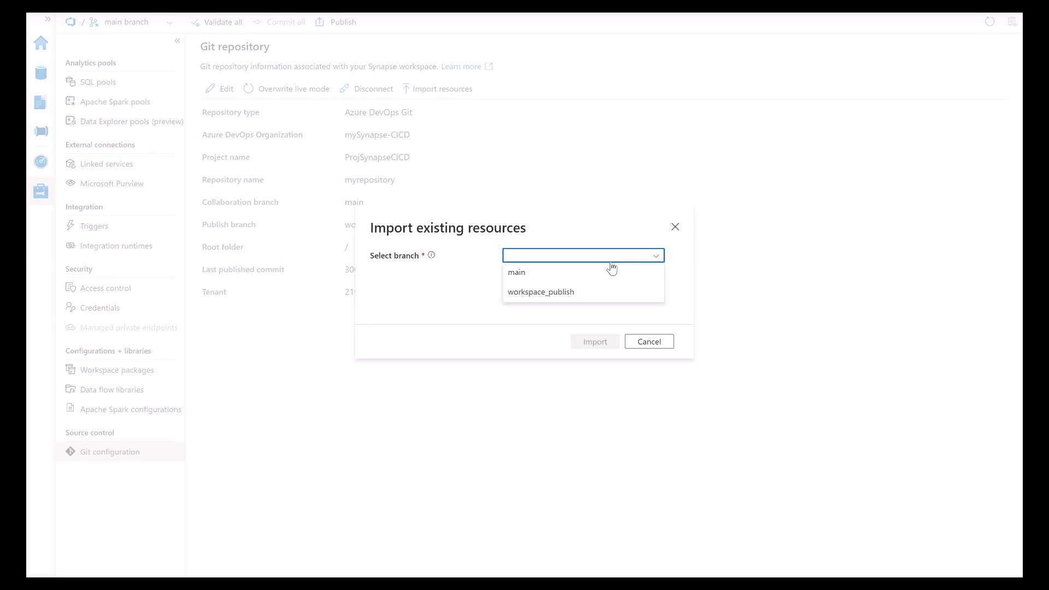
{"action": "left_click", "coordinate": [540, 274]}
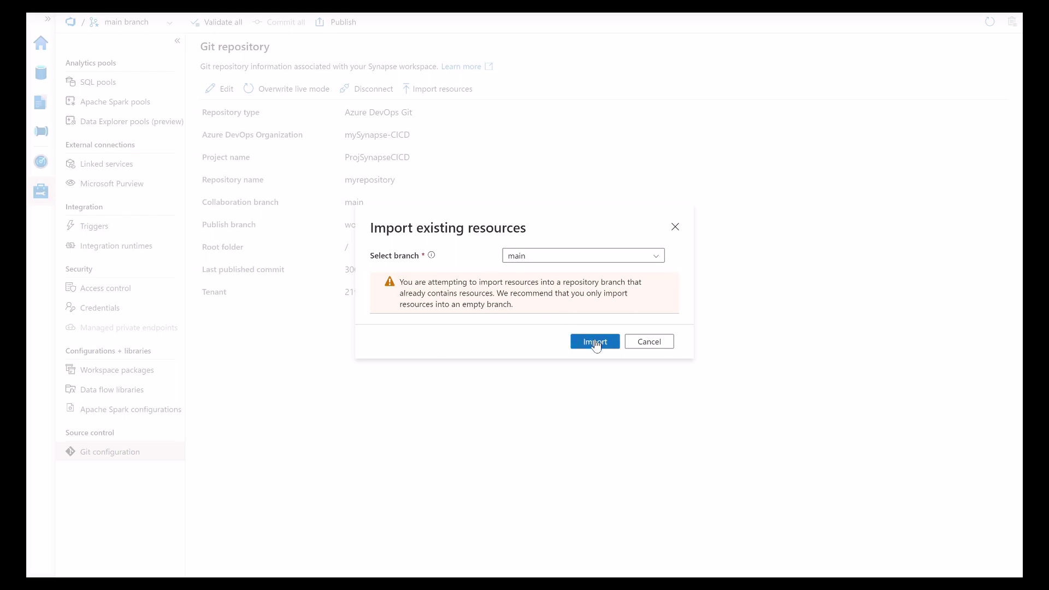
{"action": "left_click", "coordinate": [596, 342]}
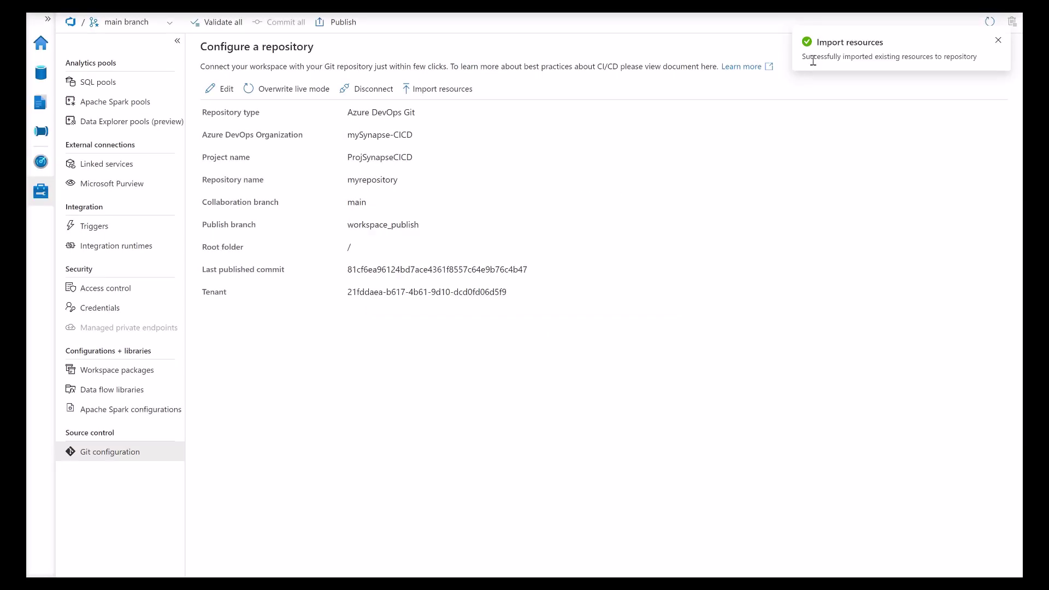
{"action": "left_click_drag", "start_coordinate": [813, 57], "coordinate": [960, 57]}
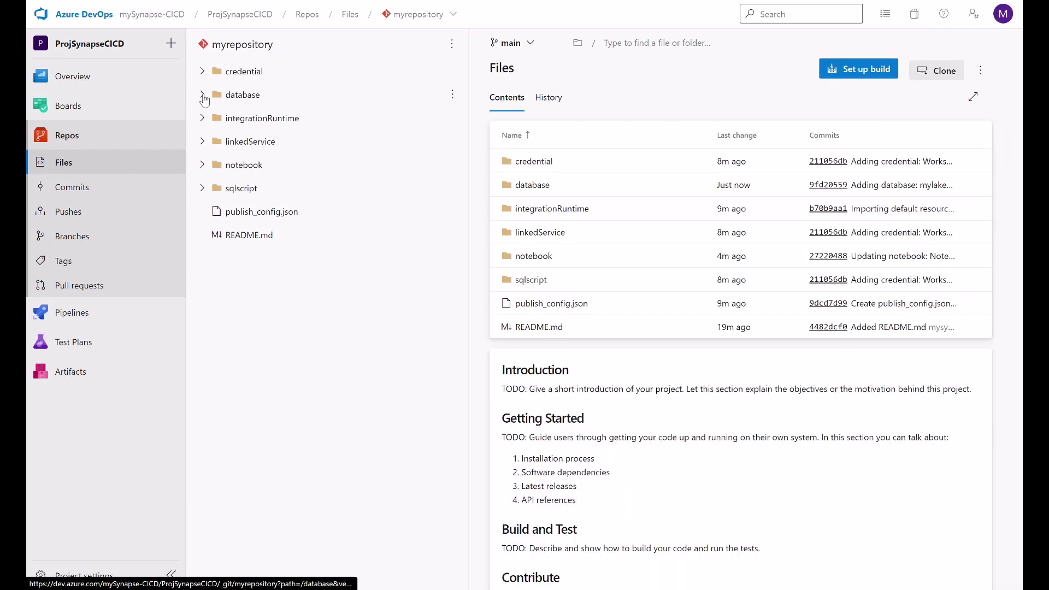
Step: Back in Azure DevOps, expand database/mylakedatabase/table in myrepository to check for the imported table files
{"action": "left_click", "coordinate": [202, 94]}
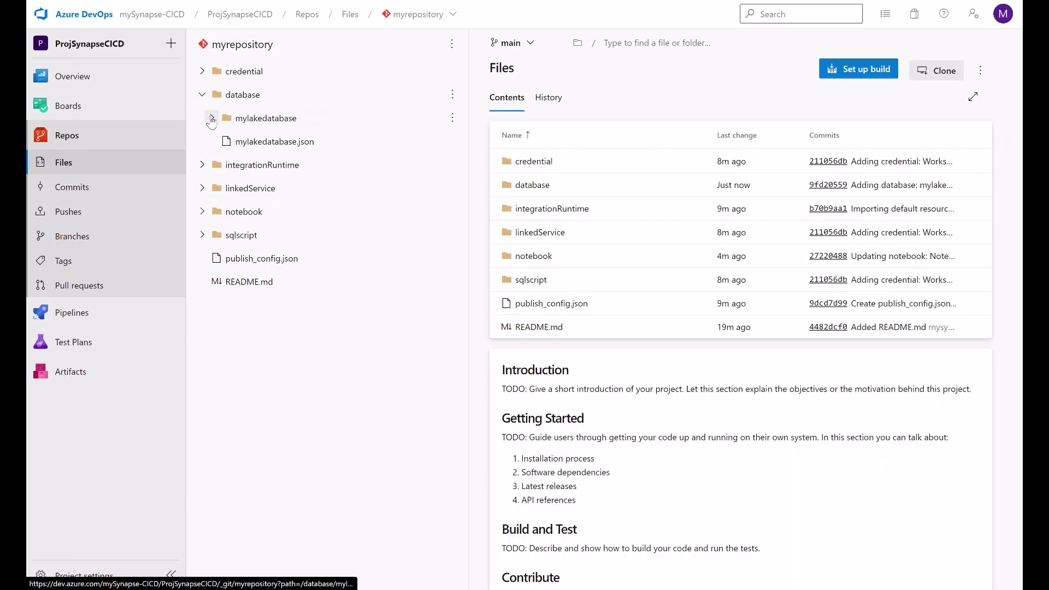
{"action": "left_click", "coordinate": [211, 118]}
{"action": "left_click", "coordinate": [221, 142]}
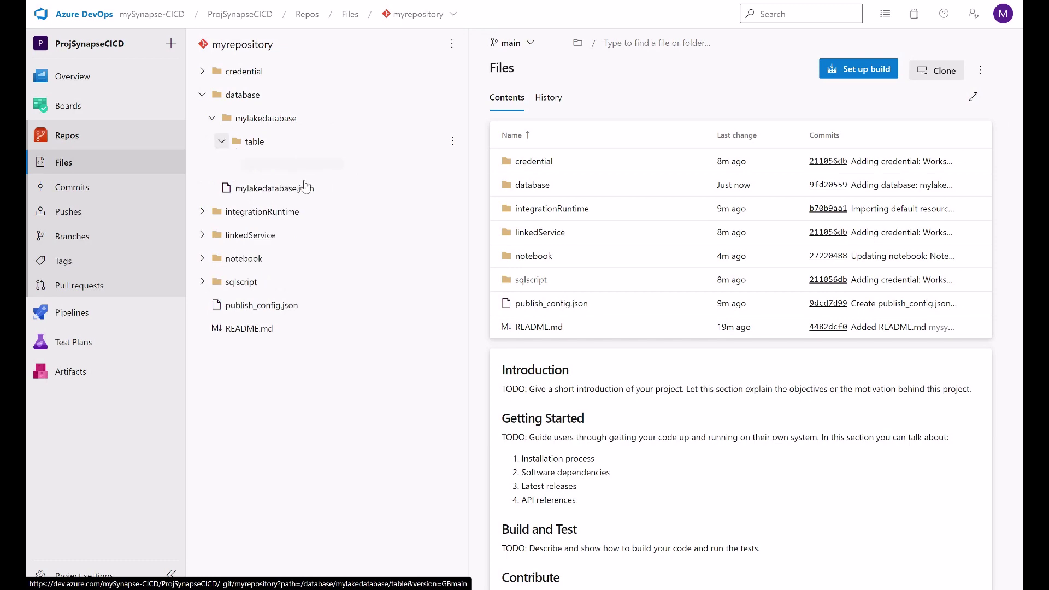
{"action": "left_click", "coordinate": [320, 171]}
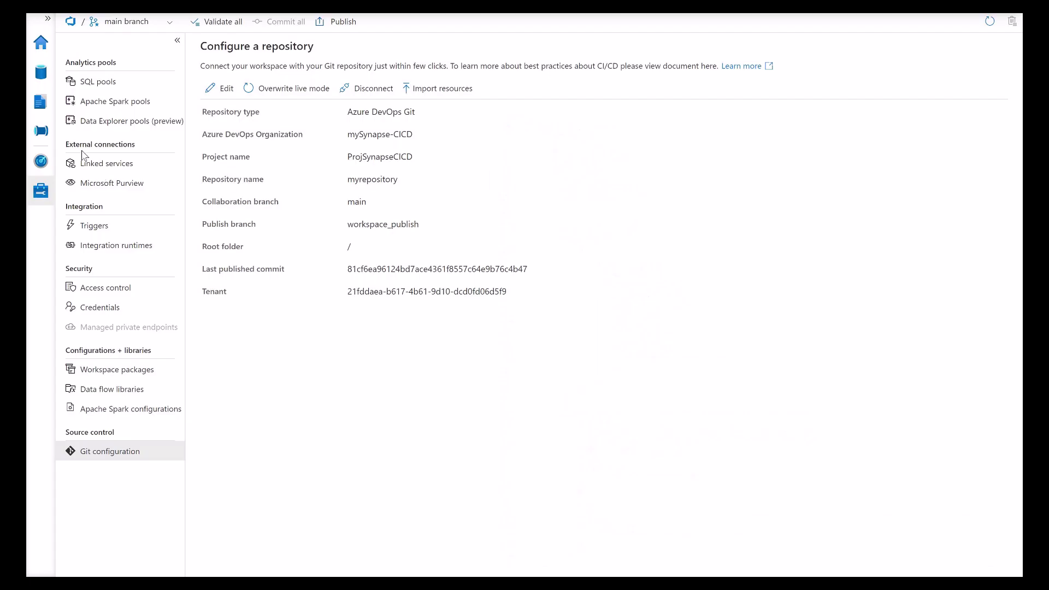
Step: Switch to Synapse, refresh the workspace and open mylakedatabase from the main branch to check its tables
{"action": "left_click", "coordinate": [990, 21]}
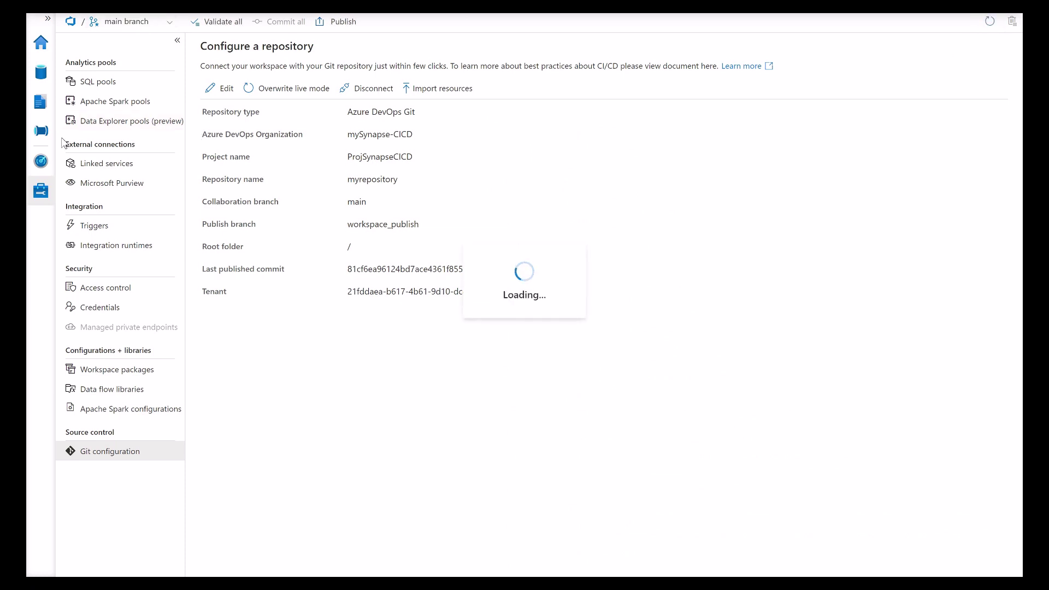
{"action": "left_click", "coordinate": [42, 79]}
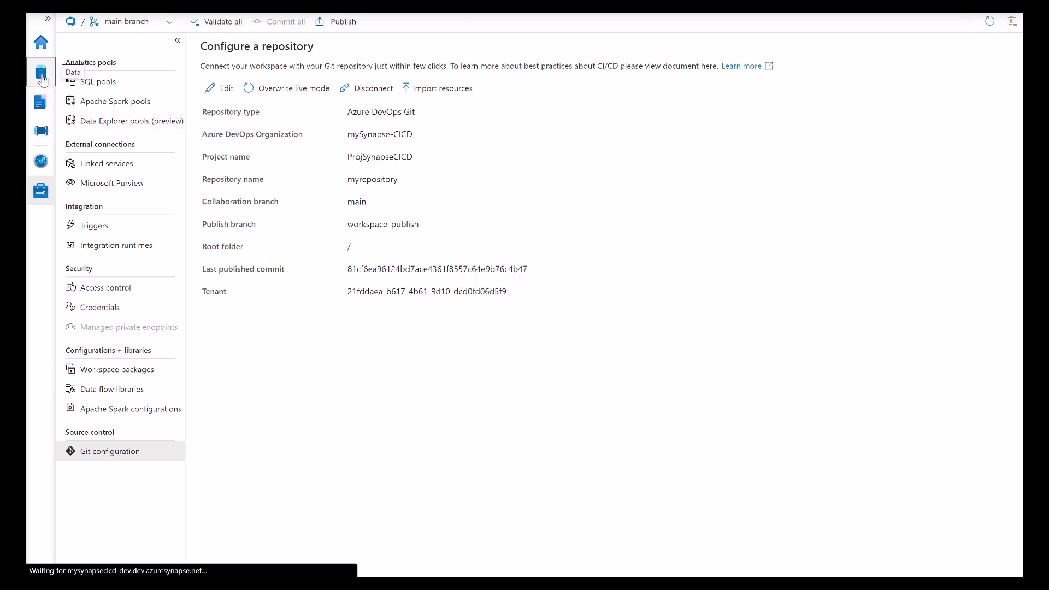
{"action": "left_click", "coordinate": [69, 115]}
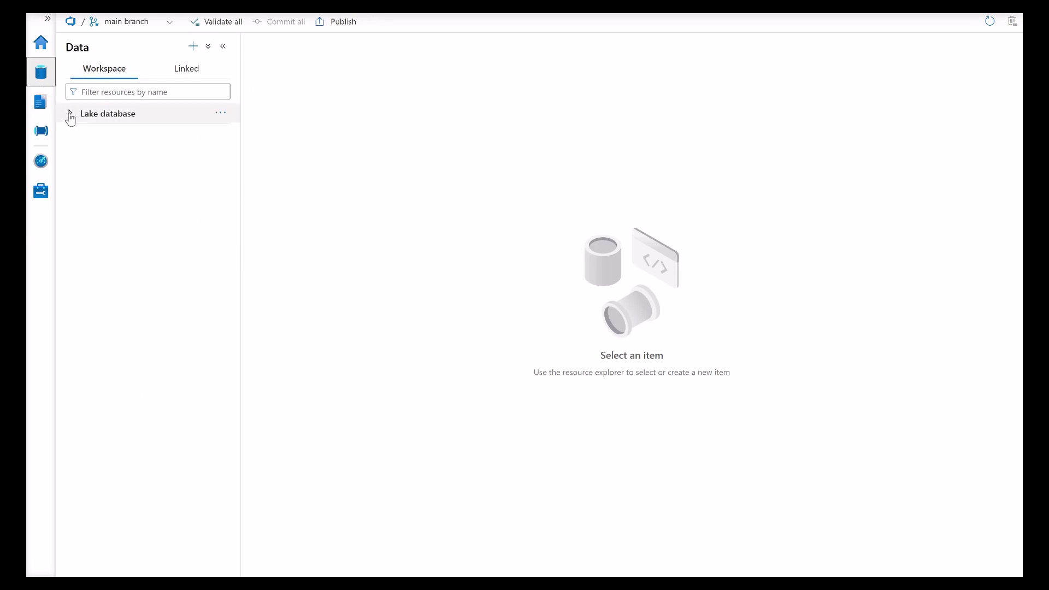
{"action": "left_click", "coordinate": [224, 155]}
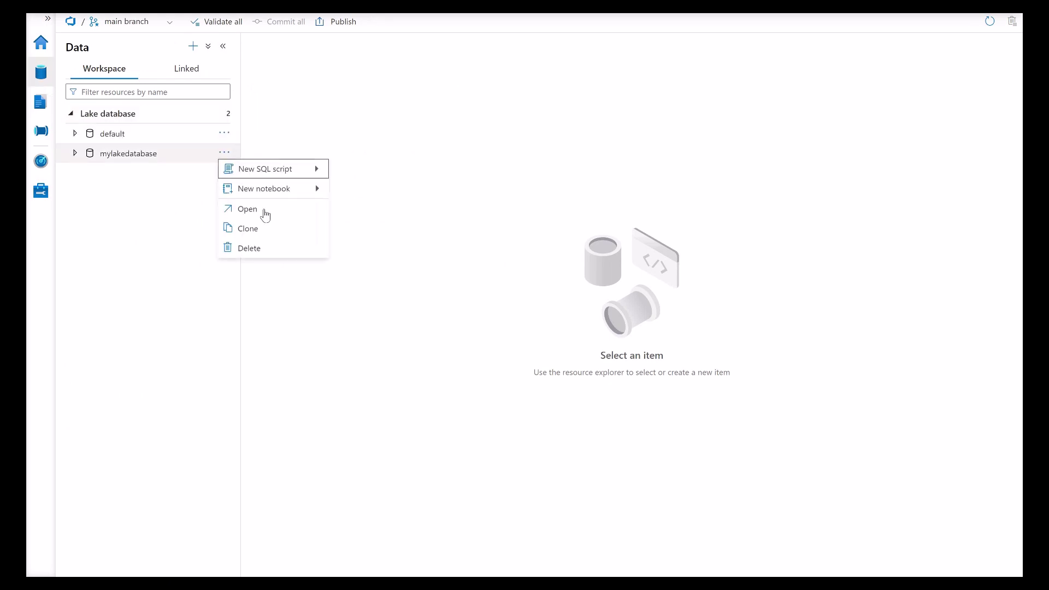
{"action": "left_click", "coordinate": [264, 210]}
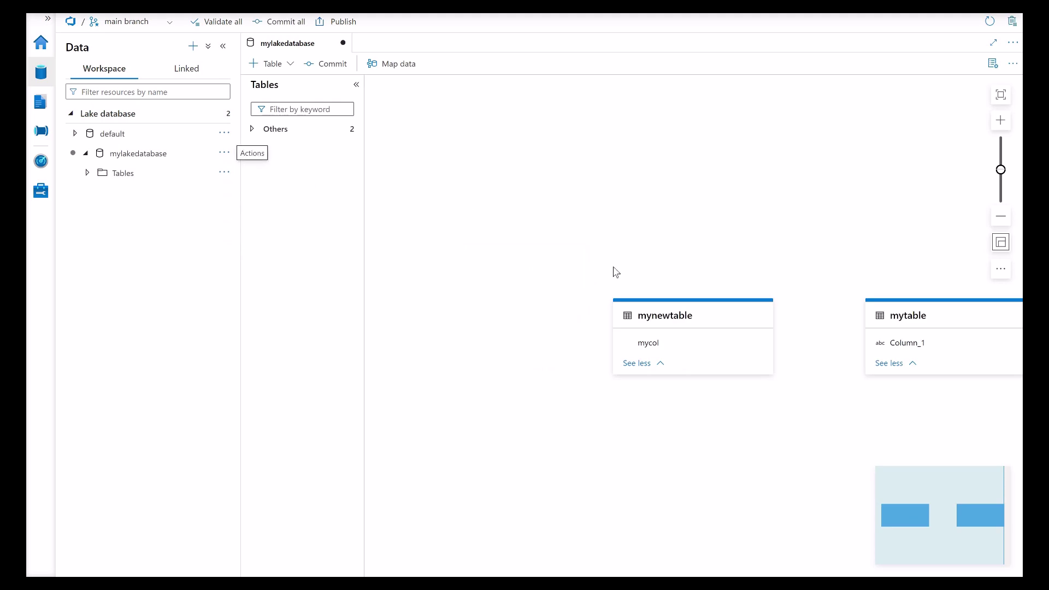